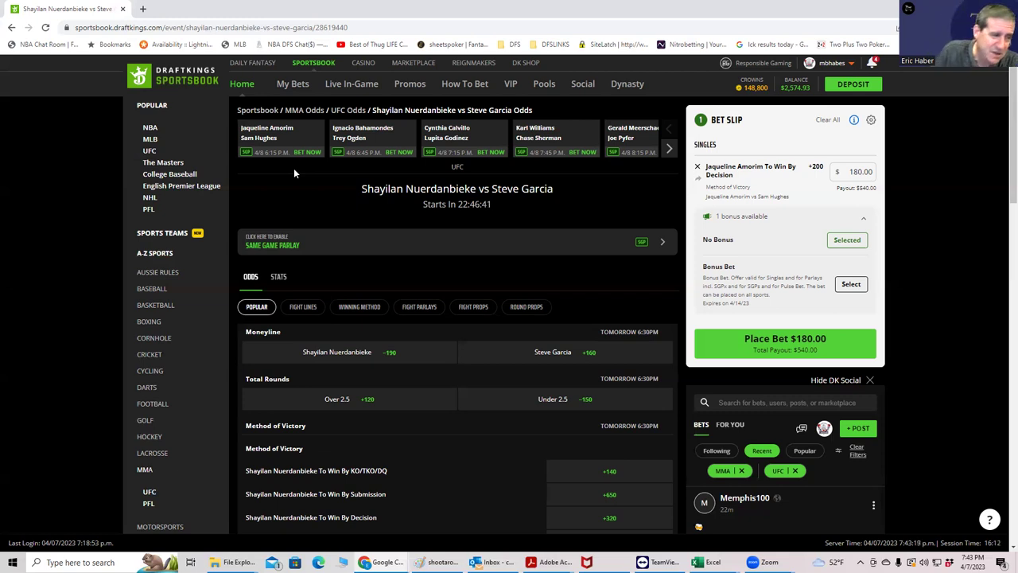
# Add Steve Garcia By Decision from the Round of Finish odds of the Nuerdanbieke vs Garcia fight to the bet slip.
pyautogui.click(344, 353)
pyautogui.click(344, 353)
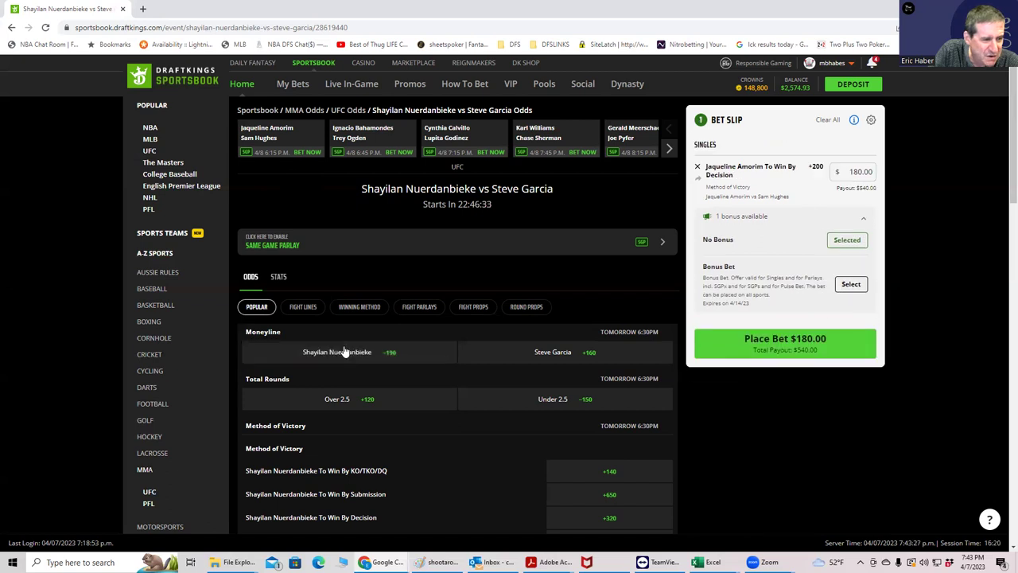
pyautogui.click(349, 309)
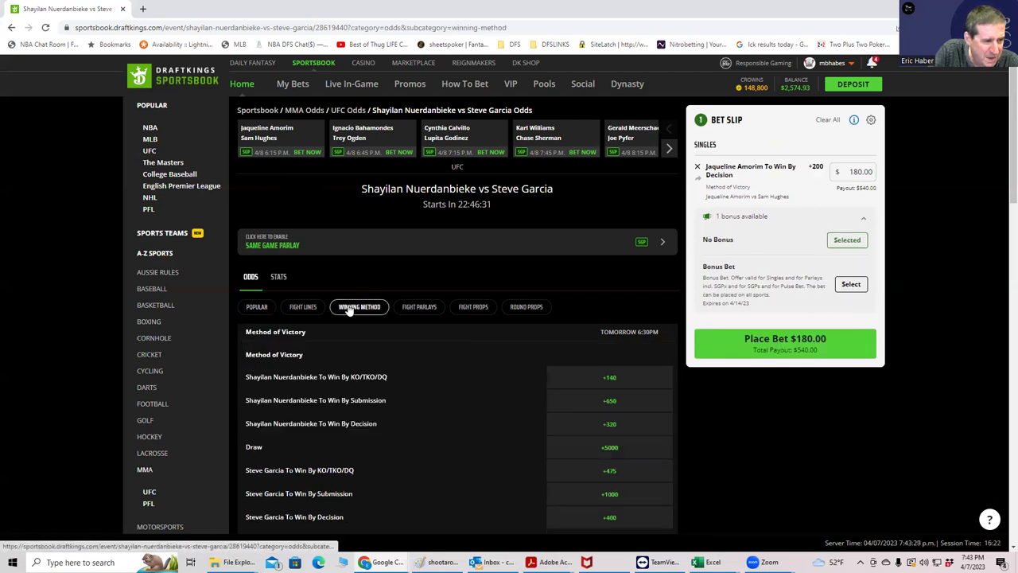
pyautogui.click(529, 311)
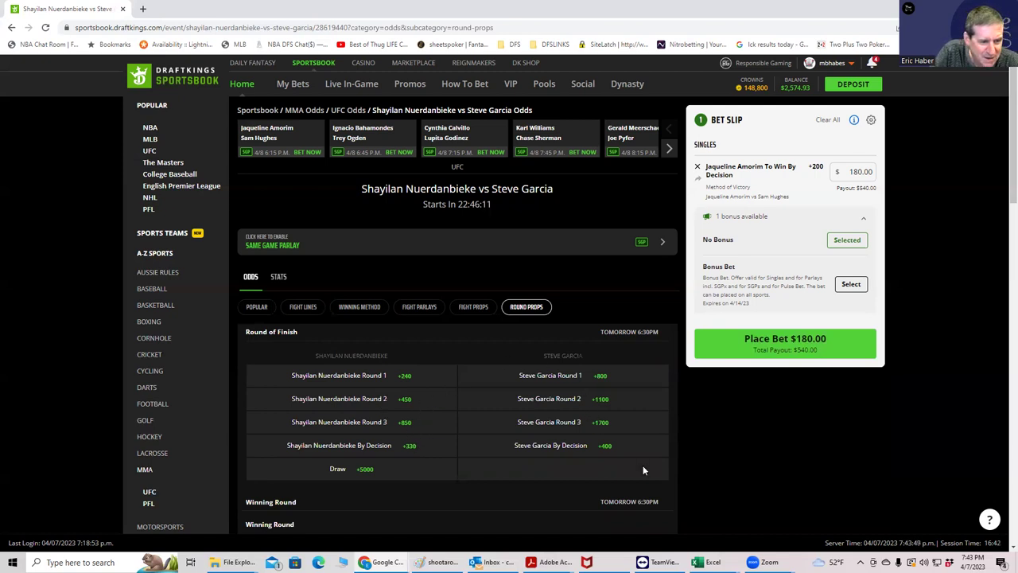
pyautogui.click(565, 448)
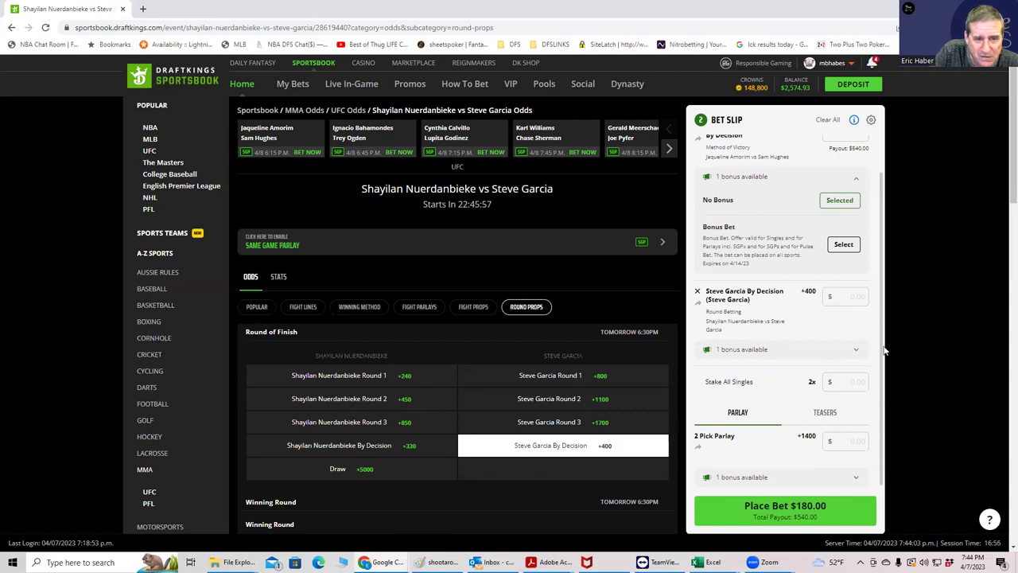
# Open the Ignacio Bahamondes vs Trey Ogden fight and add Trey Ogden's moneyline to the bet slip.
pyautogui.scroll(1, 795, 342)
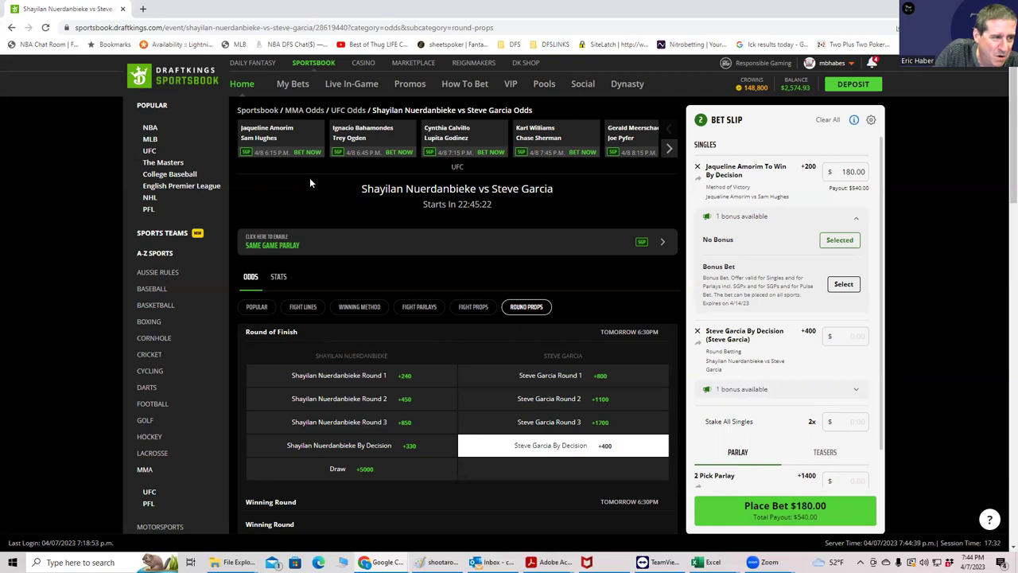
pyautogui.click(359, 137)
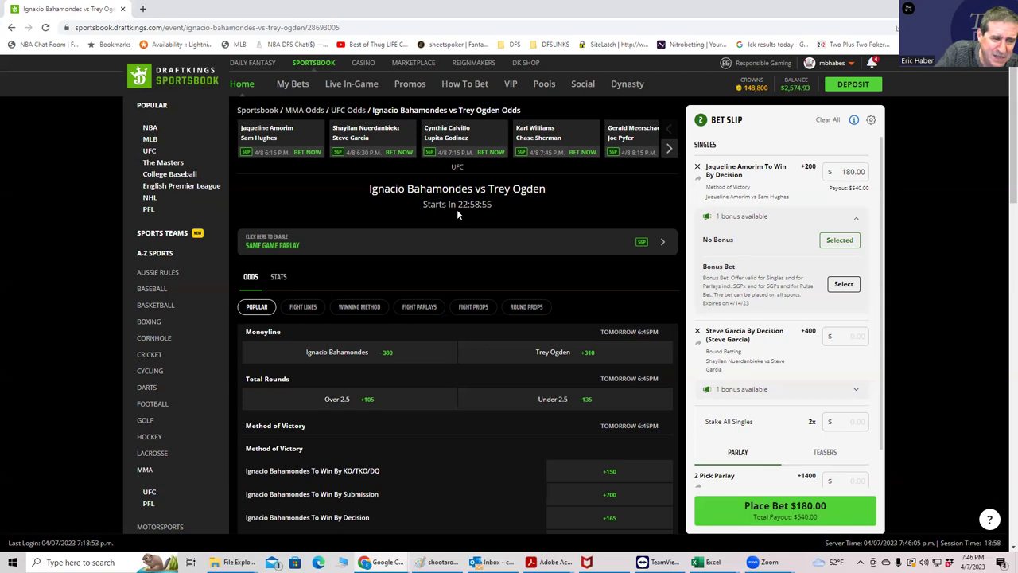
pyautogui.click(554, 353)
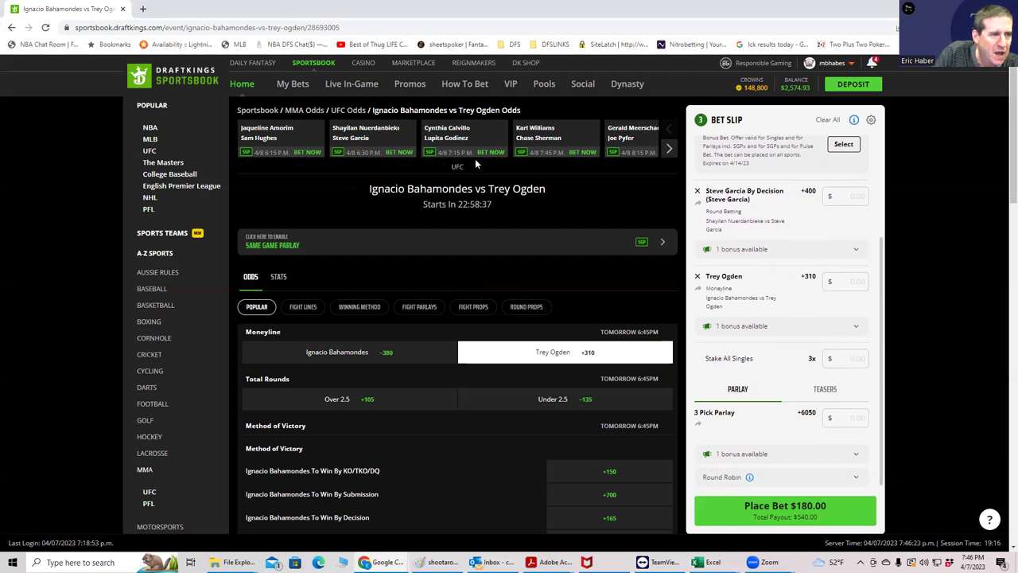
# Add the double-chance bet Lupita Godinez to Win by KO/TKO/DQ or Submission from the Calvillo vs Godinez fight to the bet slip.
pyautogui.click(446, 136)
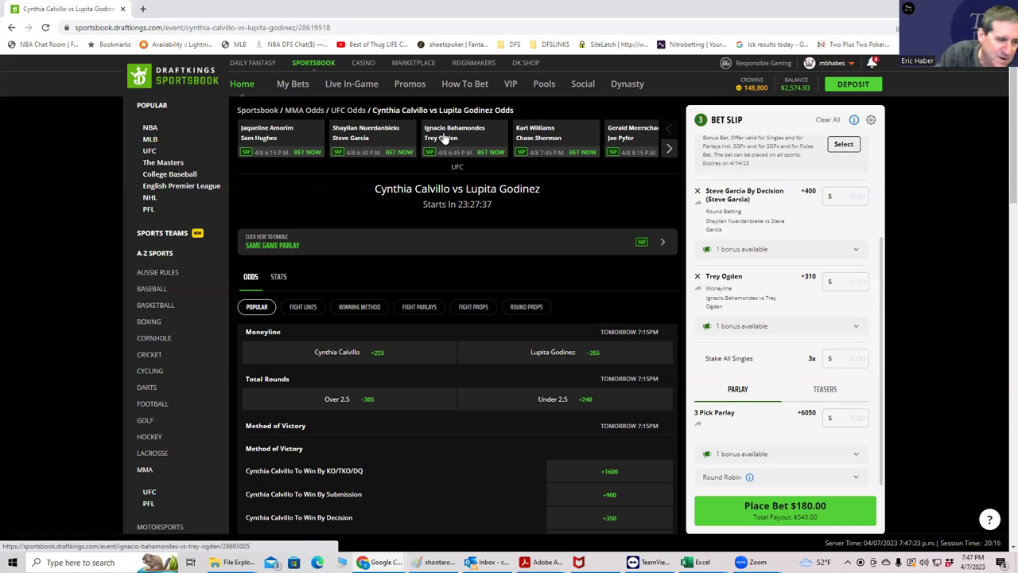
pyautogui.scroll(-2, 434, 437)
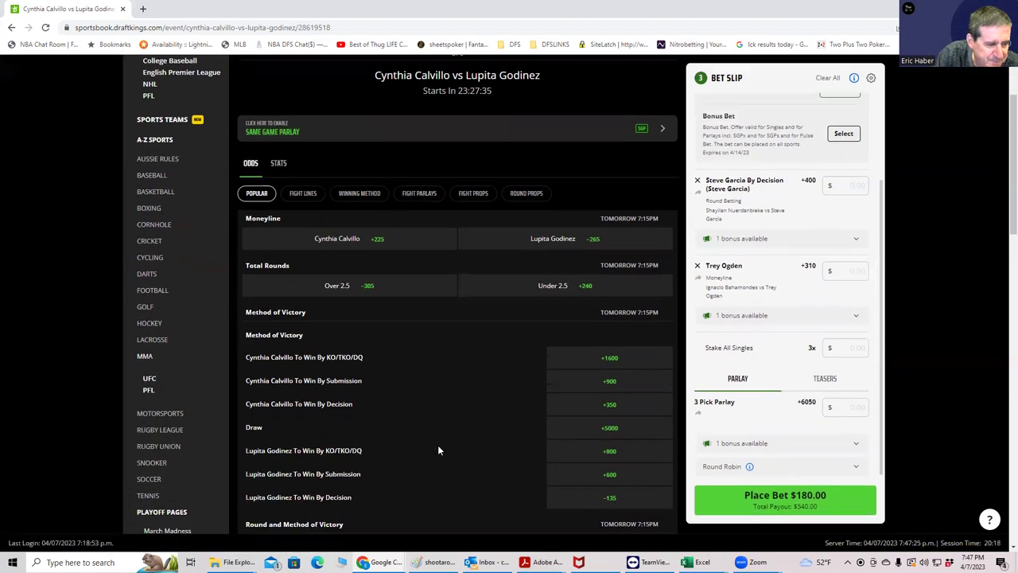
pyautogui.scroll(-1, 438, 450)
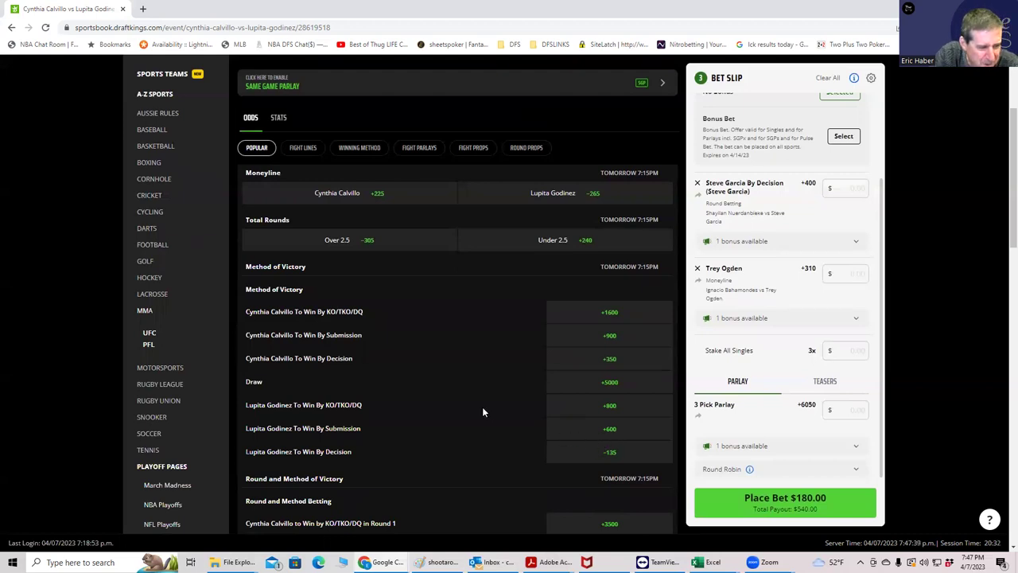
pyautogui.scroll(-2, 472, 438)
pyautogui.scroll(3, 472, 442)
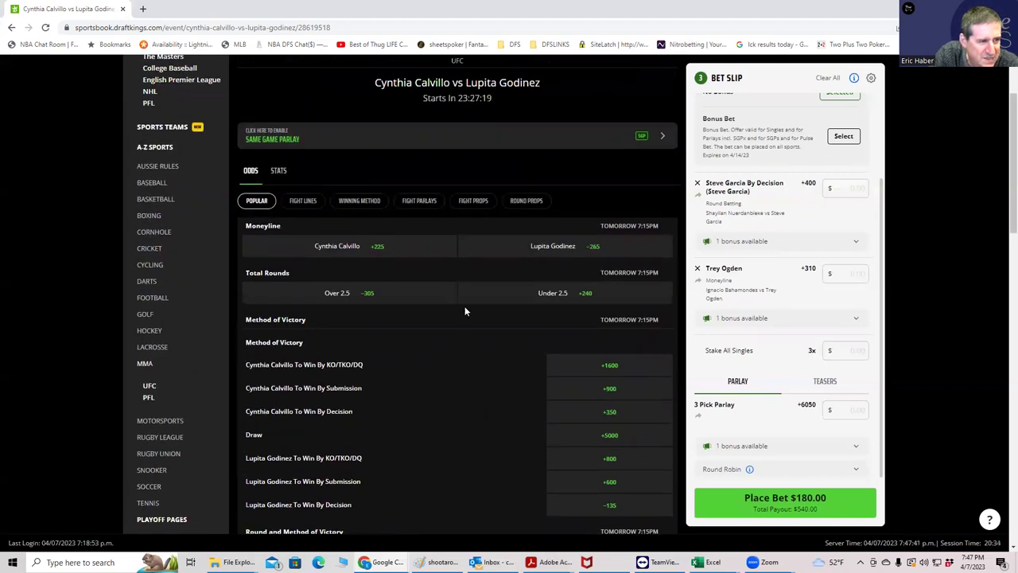
pyautogui.click(371, 201)
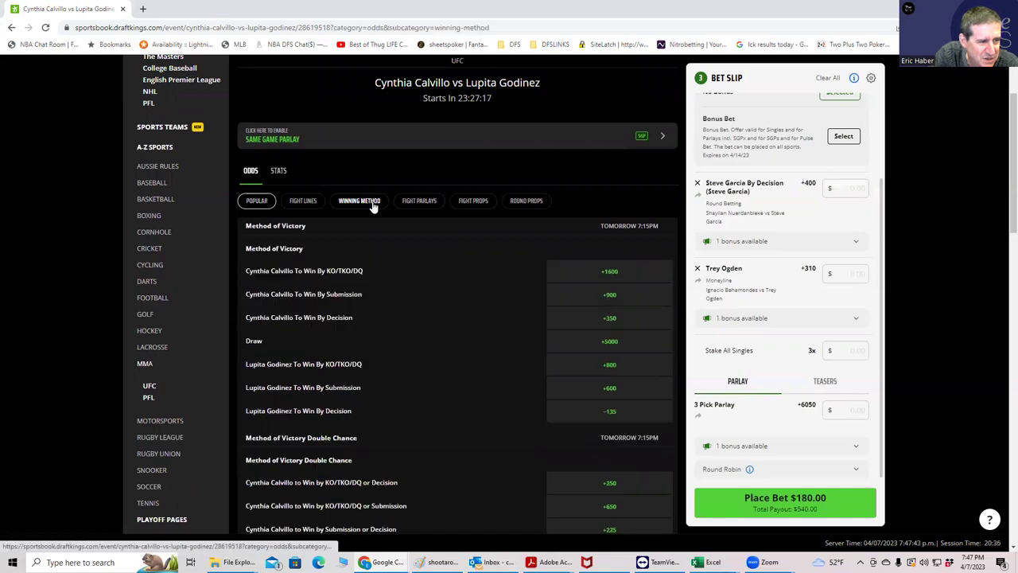
pyautogui.scroll(-2, 394, 387)
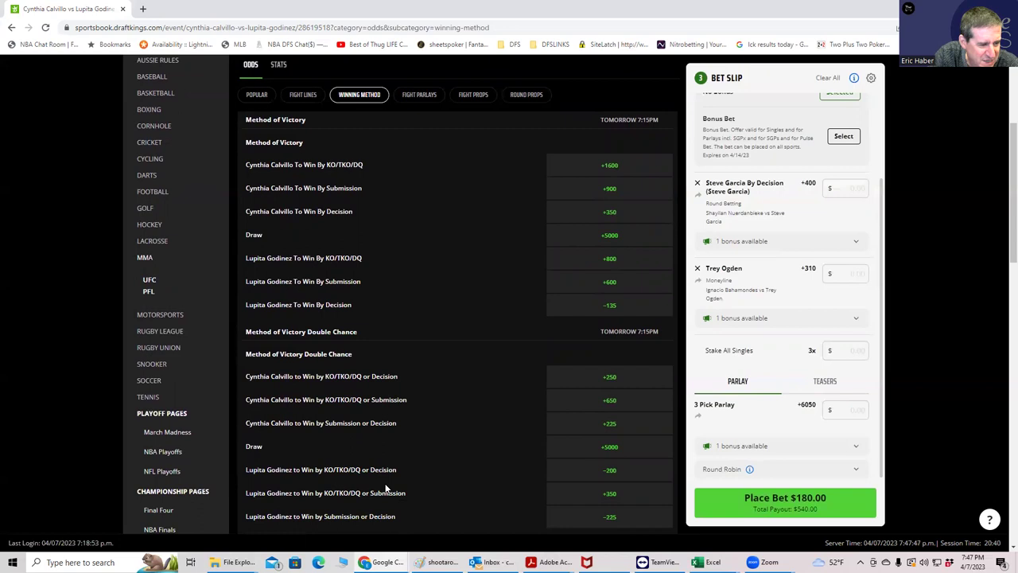
pyautogui.click(618, 496)
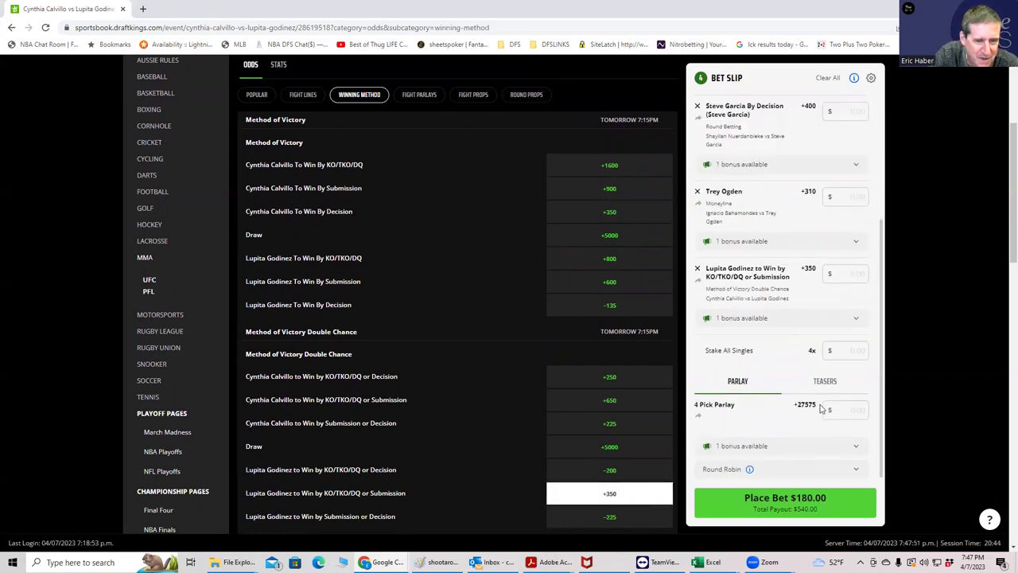
# Add the double-chance bet Karl Williams to Win by KO/TKO/DQ or Submission from the Williams vs Sherman fight to the bet slip.
pyautogui.scroll(3, 498, 359)
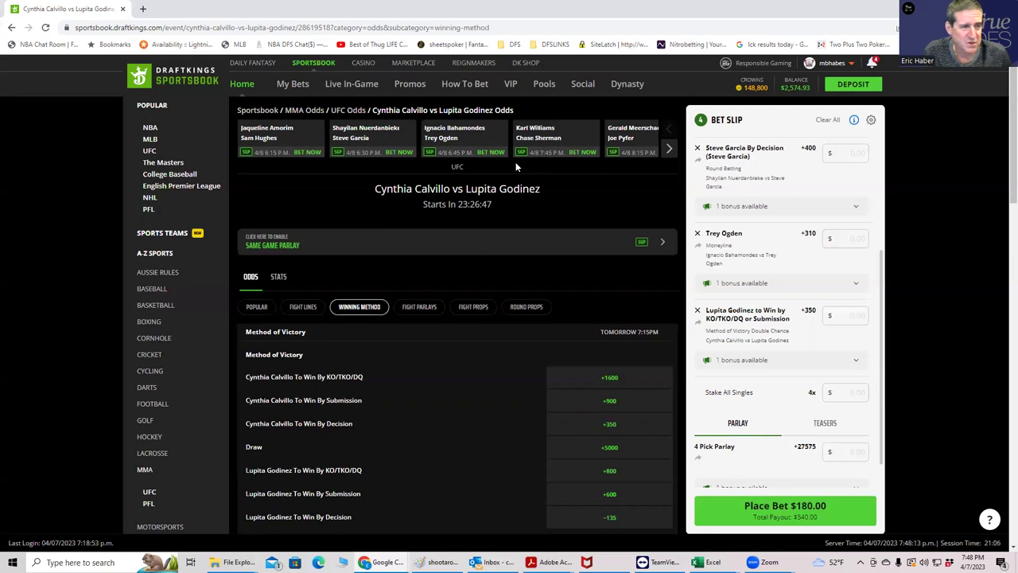
pyautogui.click(546, 144)
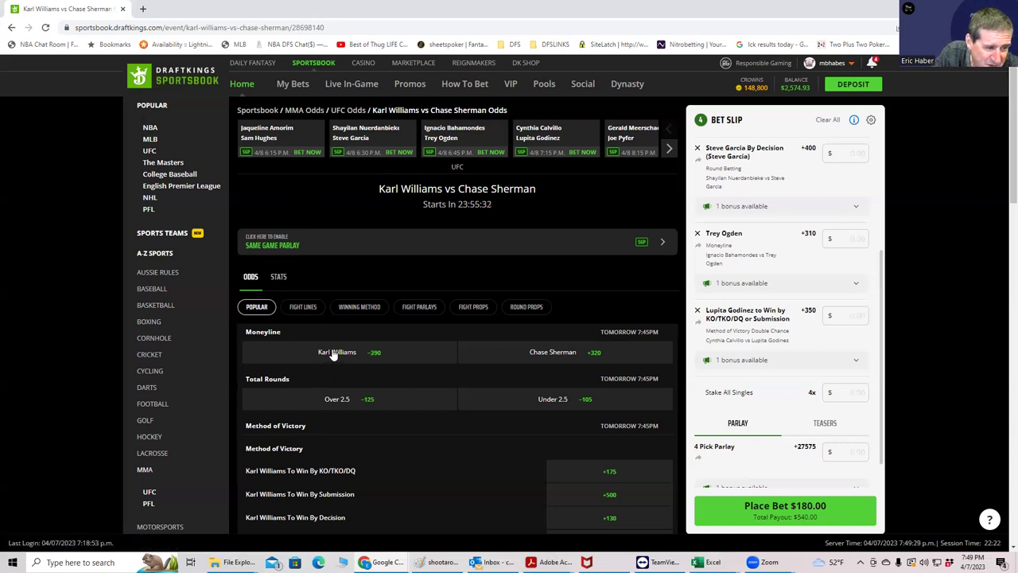
pyautogui.click(358, 308)
pyautogui.scroll(-1, 424, 417)
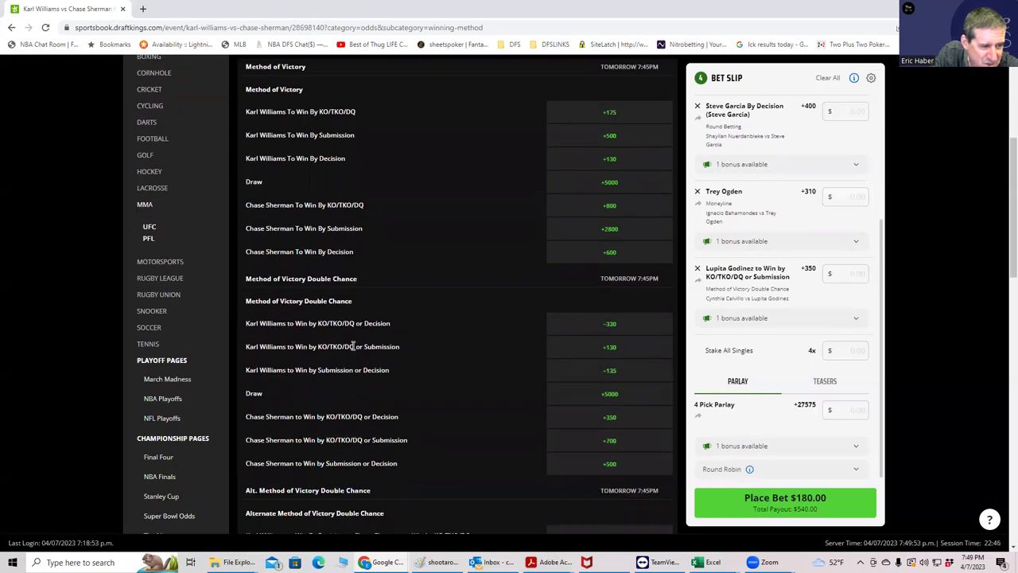
pyautogui.click(613, 355)
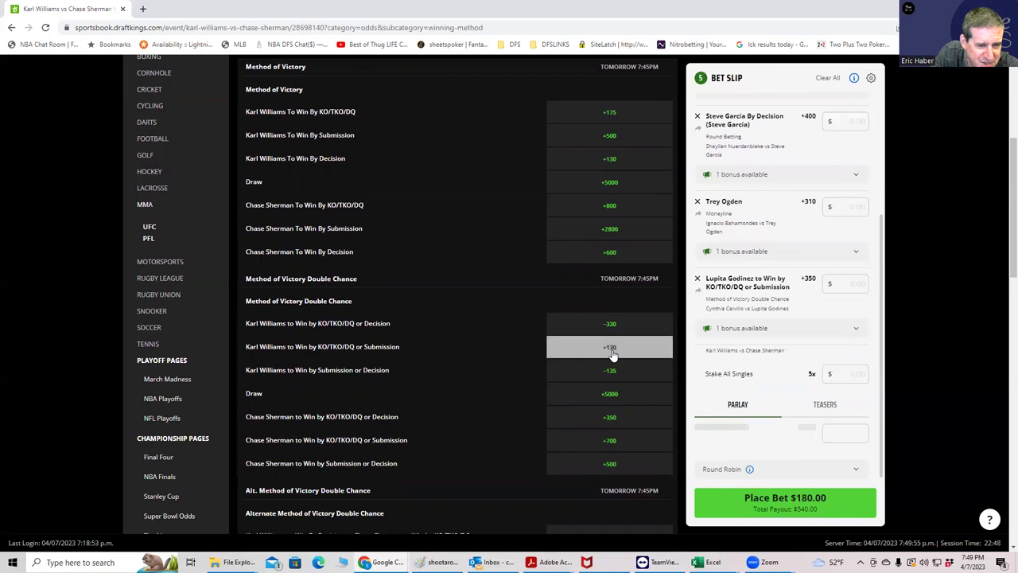
# Add Joe Pyfer By Decision from the round props of the Meerschaert vs Pyfer fight to the bet slip, dismissing the time reminder.
pyautogui.scroll(3, 480, 352)
pyautogui.scroll(1, 477, 318)
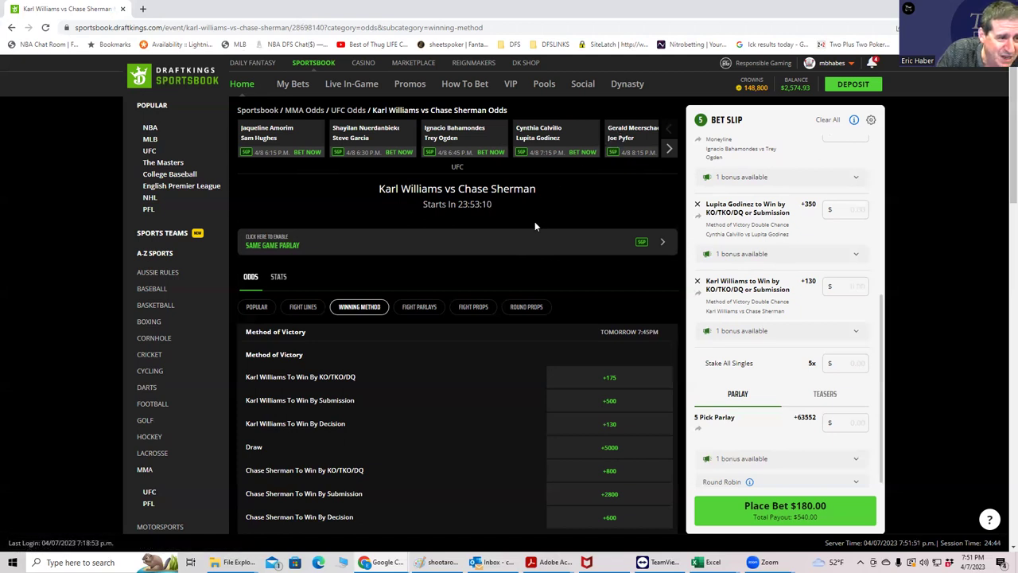
pyautogui.click(521, 308)
pyautogui.click(615, 150)
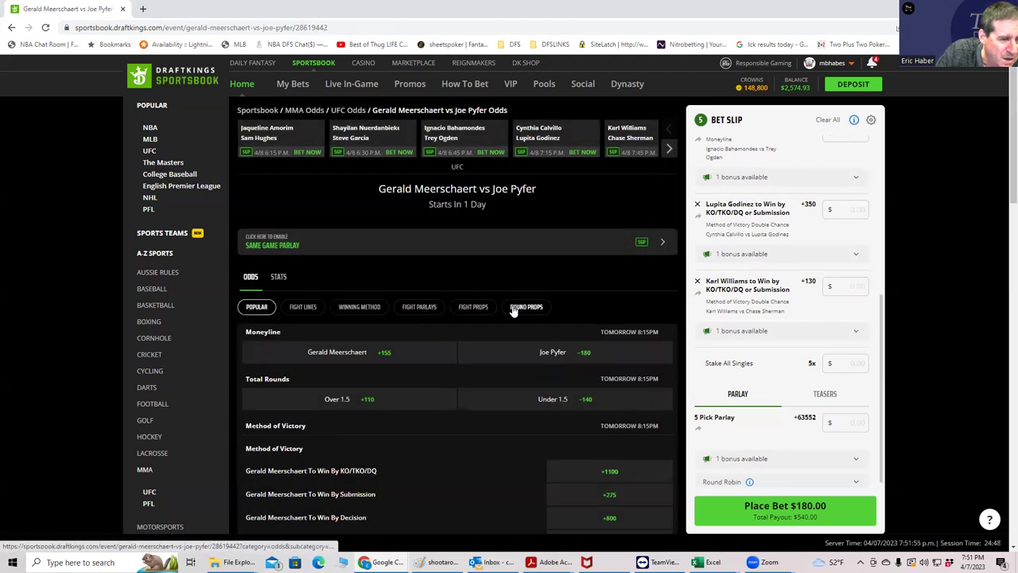
pyautogui.click(513, 311)
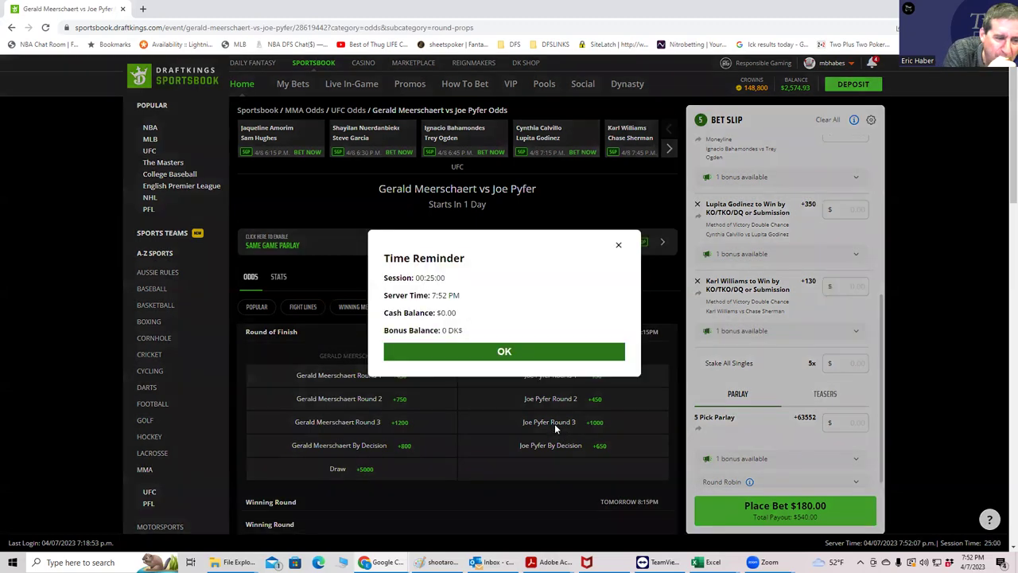
pyautogui.click(508, 352)
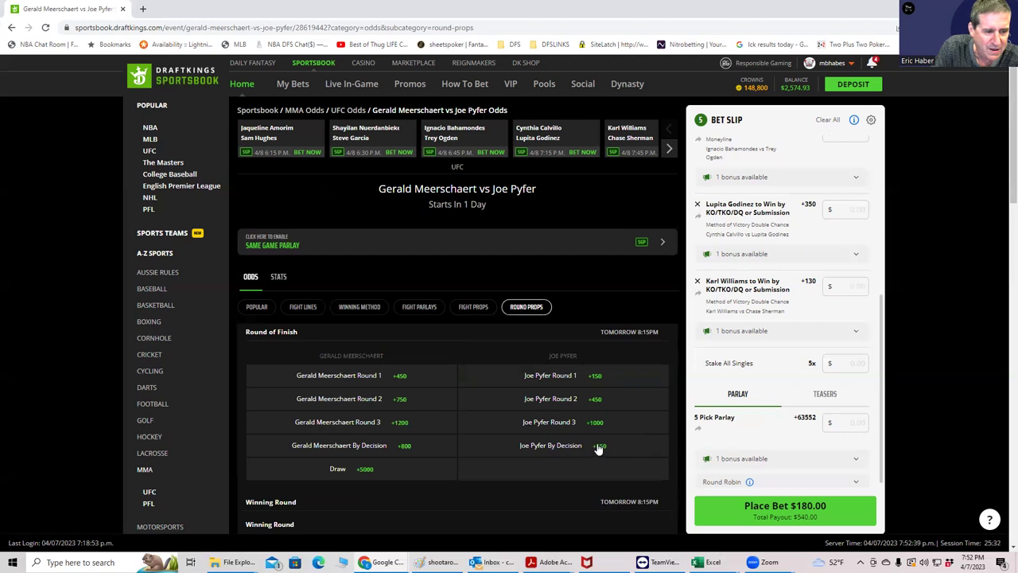
pyautogui.click(565, 449)
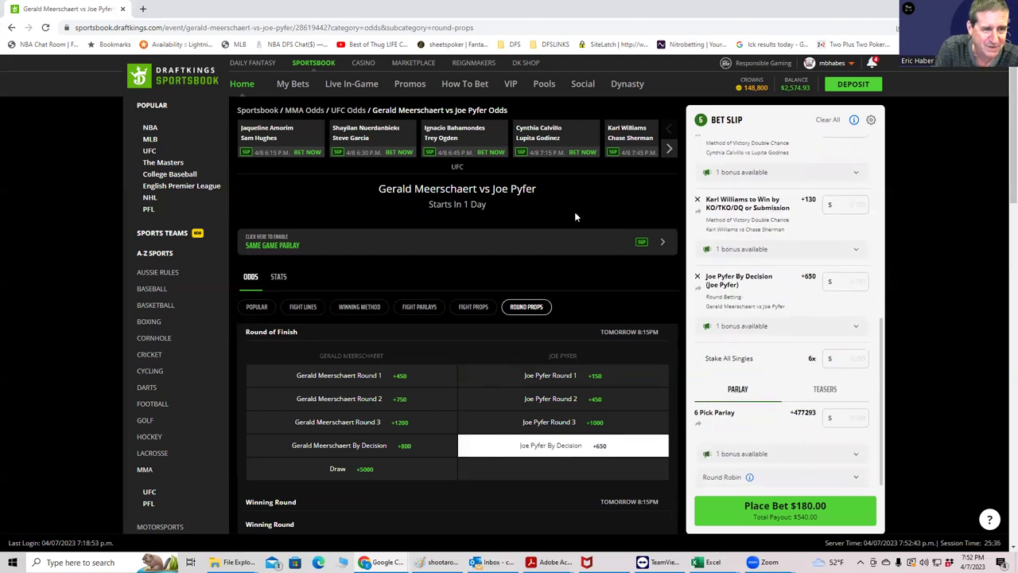
# Add Luana Pinheiro By Decision from the round props of the Waterson-Gomez vs Pinheiro fight to the bet slip.
pyautogui.click(670, 149)
pyautogui.click(670, 152)
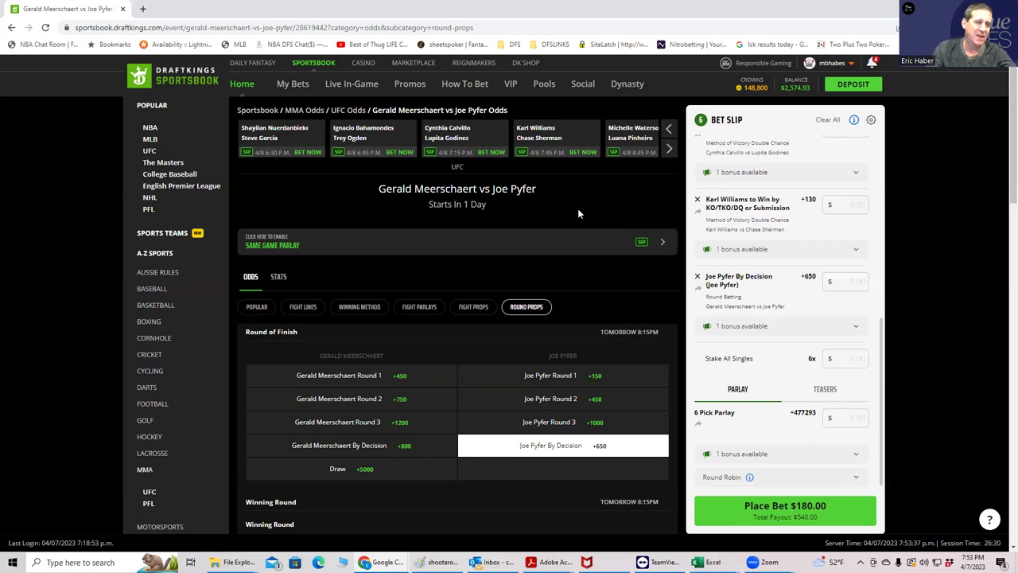
pyautogui.click(625, 140)
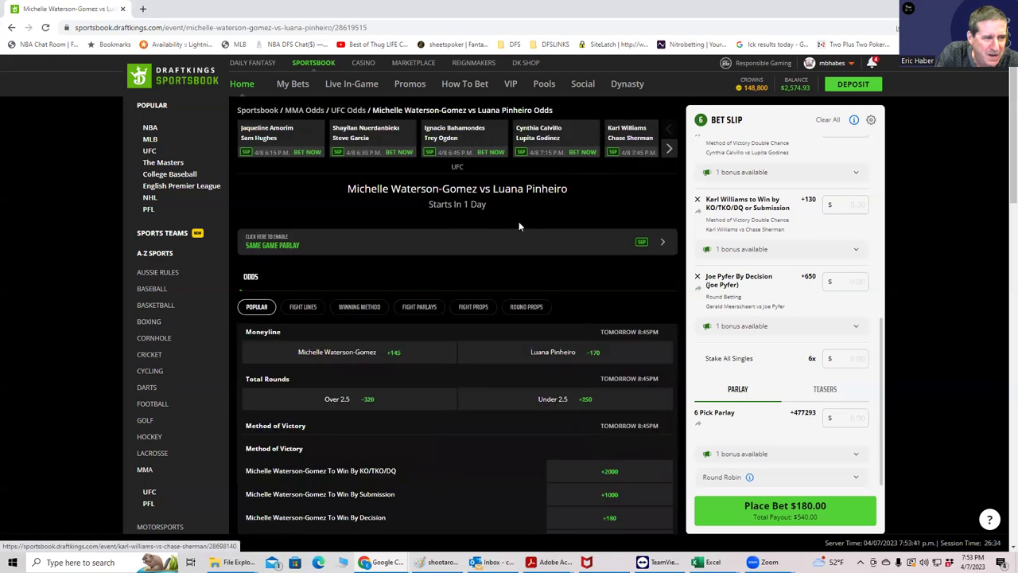
pyautogui.click(524, 308)
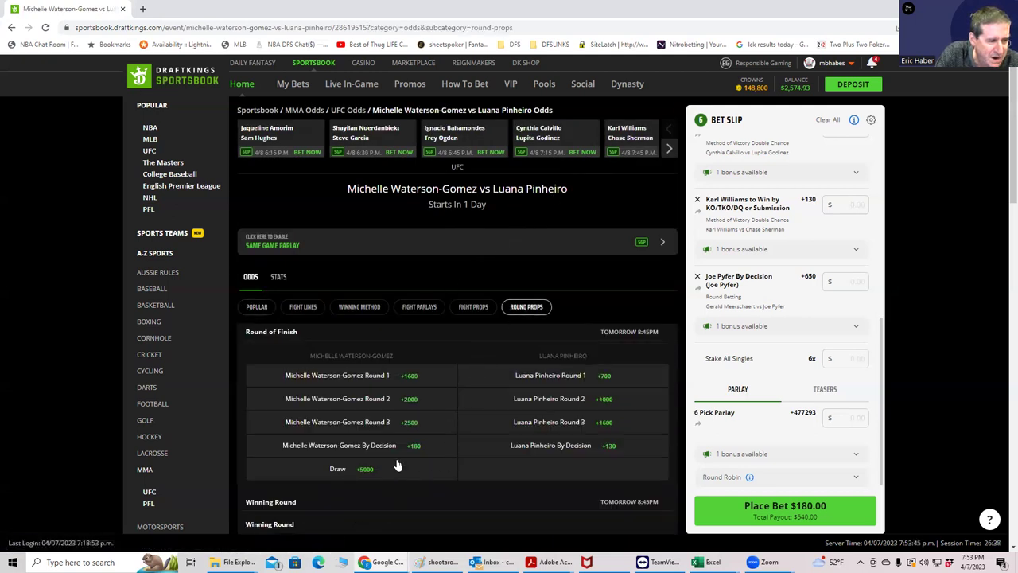
pyautogui.click(556, 448)
# Add Under 2.5 total rounds from the fight lines of the Chris Curtis vs Kelvin Gastelum fight to the bet slip.
pyautogui.click(666, 149)
pyautogui.click(668, 151)
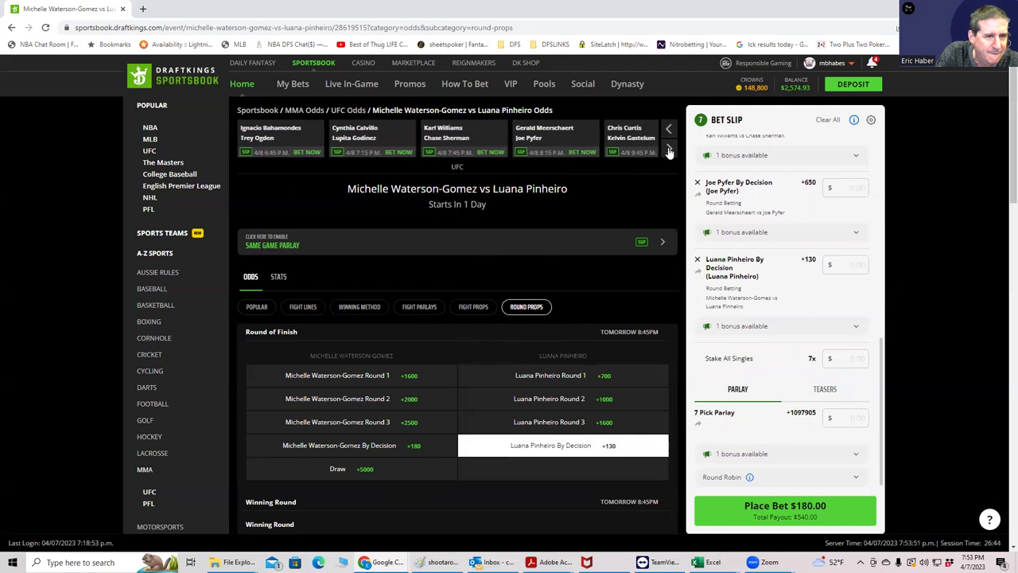
pyautogui.click(669, 152)
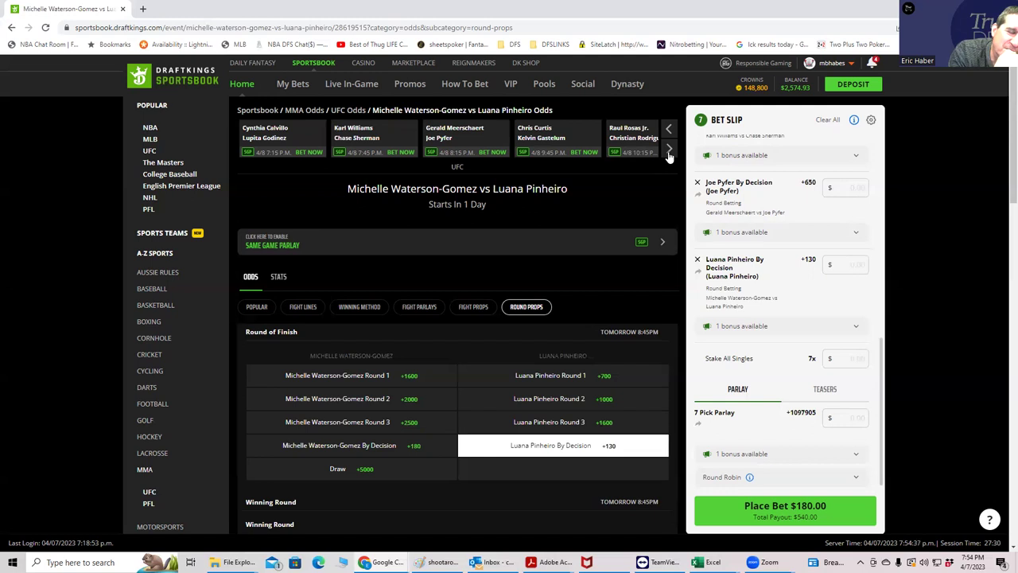
pyautogui.click(535, 129)
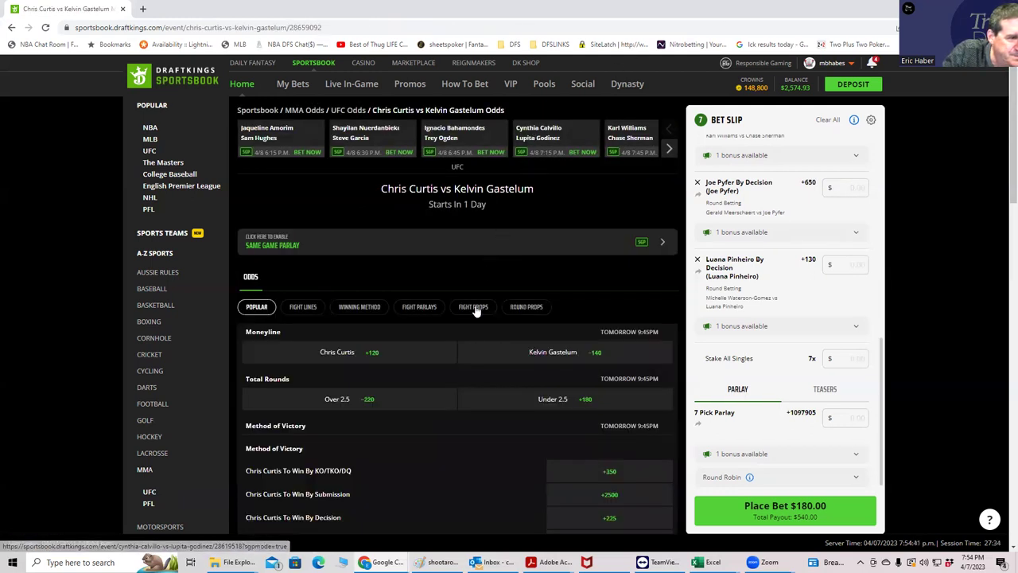
pyautogui.click(526, 308)
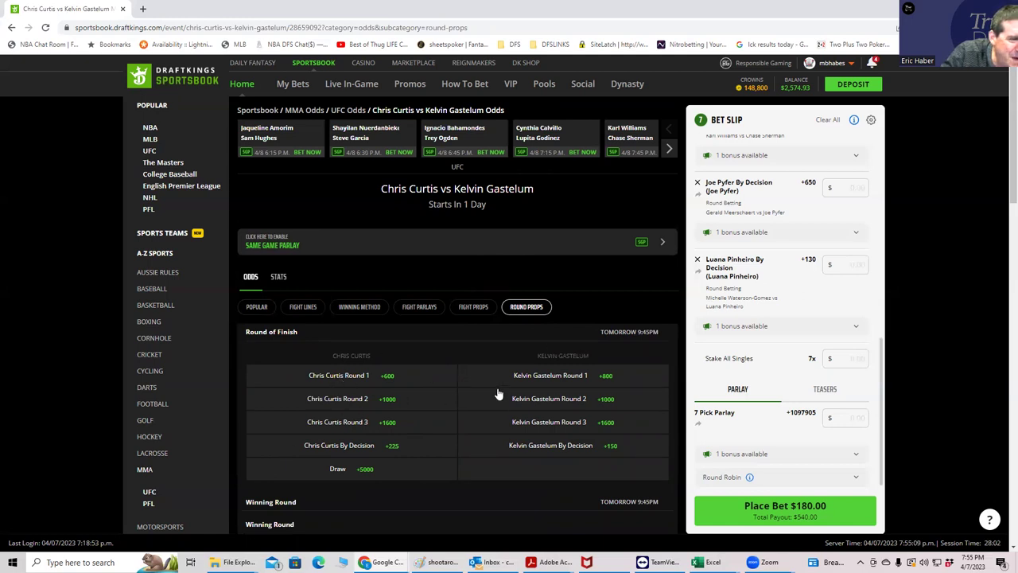
pyautogui.click(310, 311)
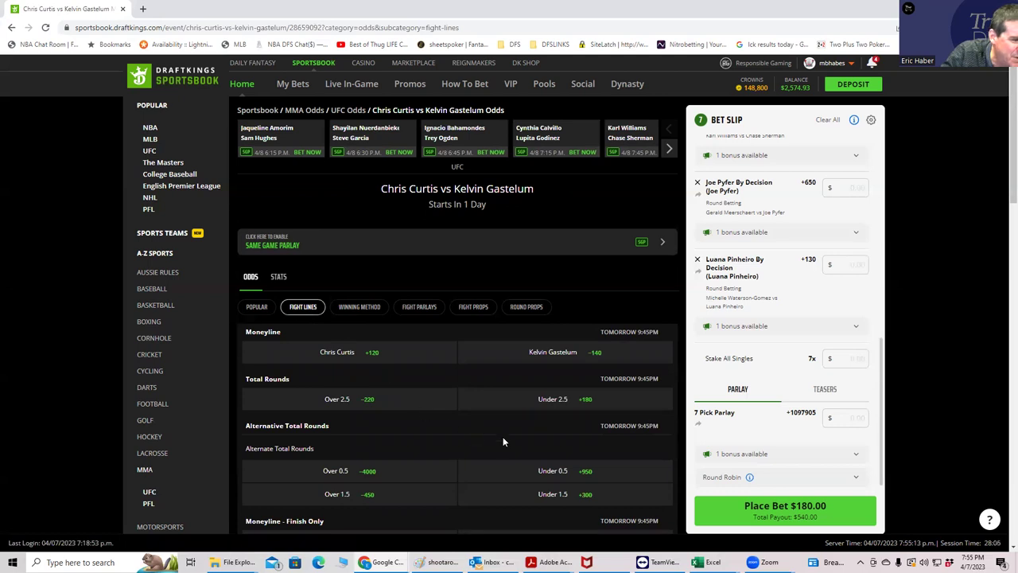
pyautogui.scroll(-1, 497, 439)
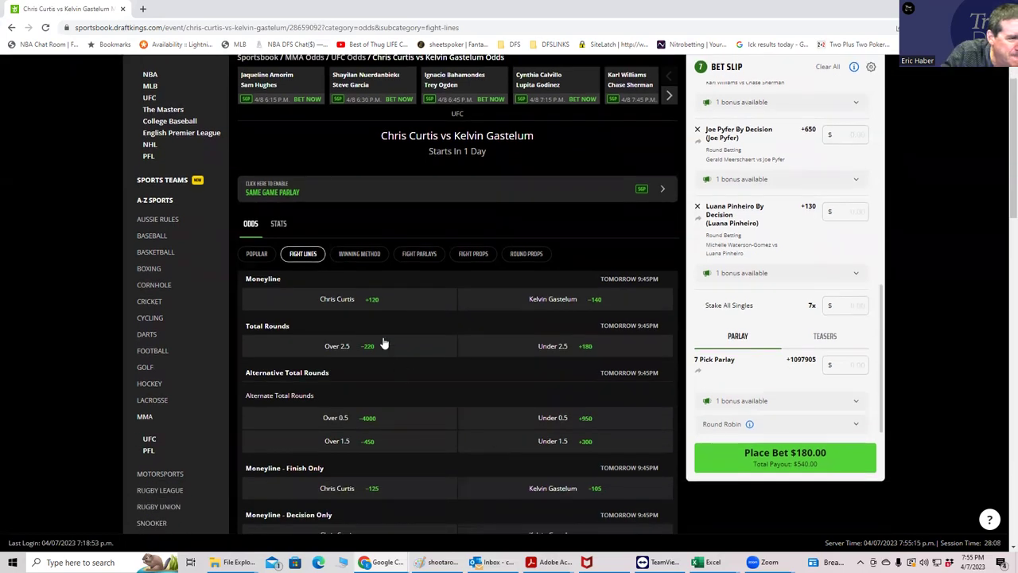
pyautogui.scroll(-1, 411, 388)
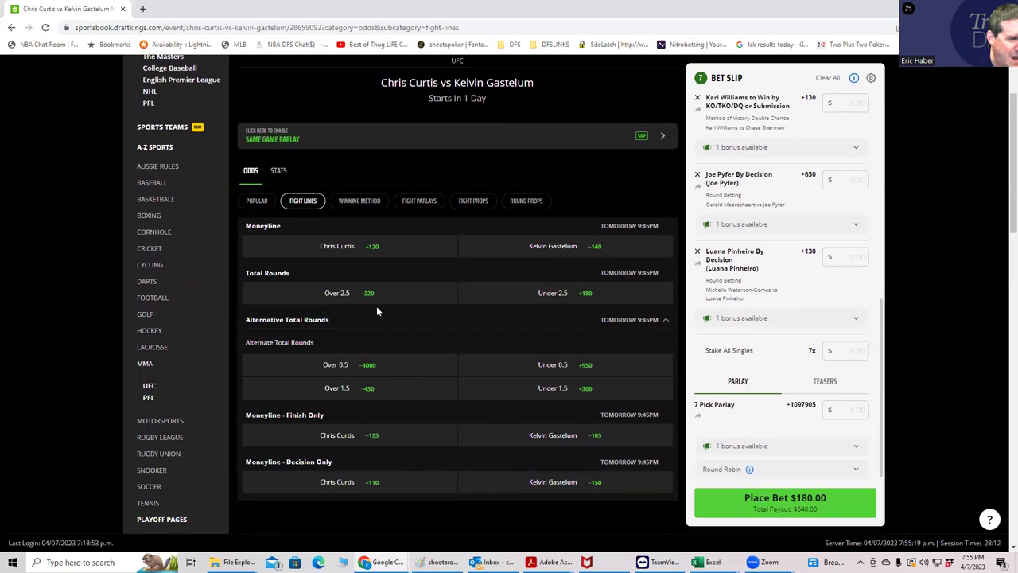
pyautogui.click(552, 294)
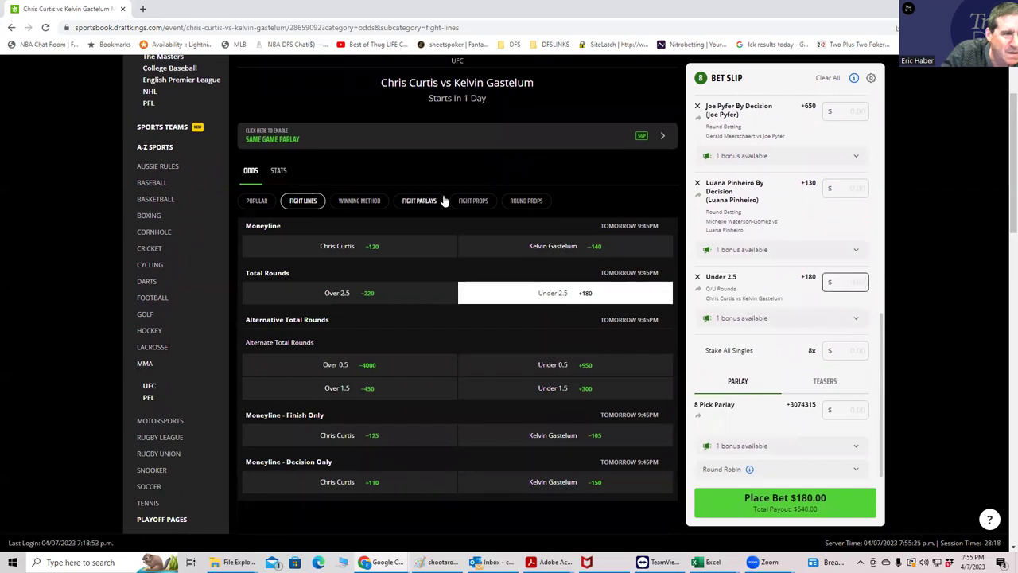
pyautogui.scroll(1, 457, 170)
pyautogui.scroll(1, 481, 141)
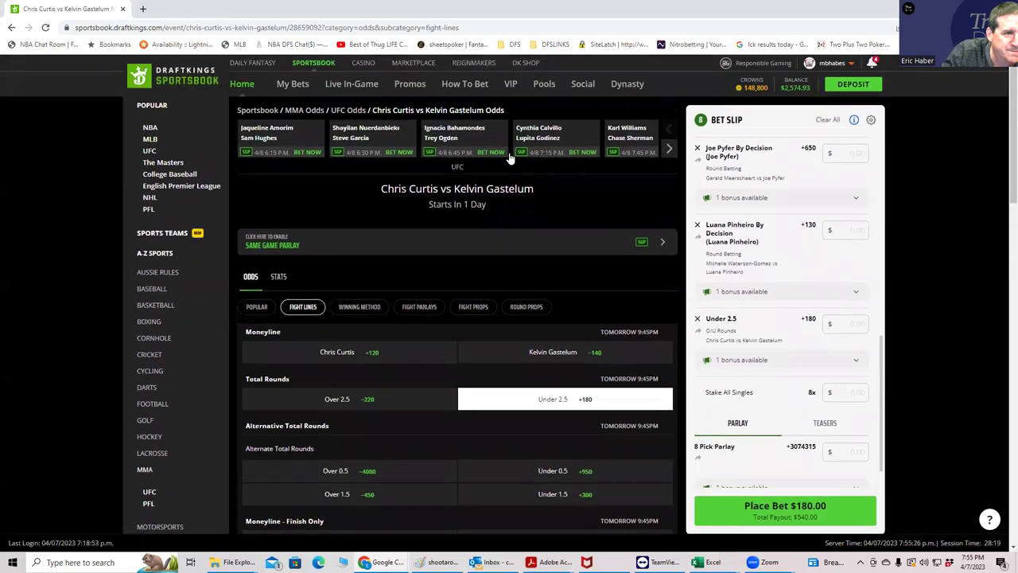
# Add Raul Rosas Jr. By Decision from the round props of the Raul Rosas Jr. vs Christian Rodriguez fight to the bet slip.
pyautogui.click(670, 151)
pyautogui.click(669, 151)
pyautogui.click(669, 151)
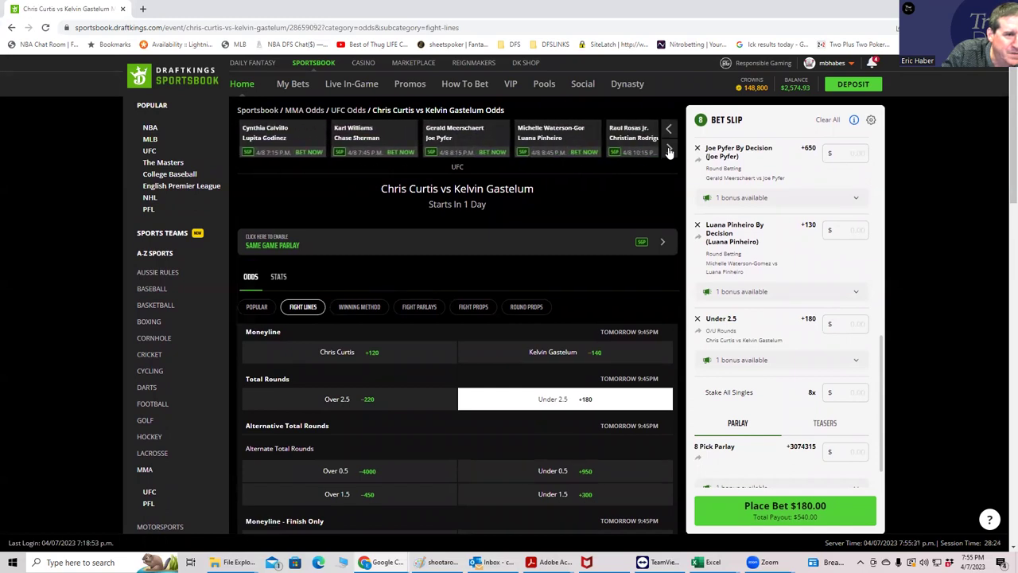
pyautogui.click(628, 134)
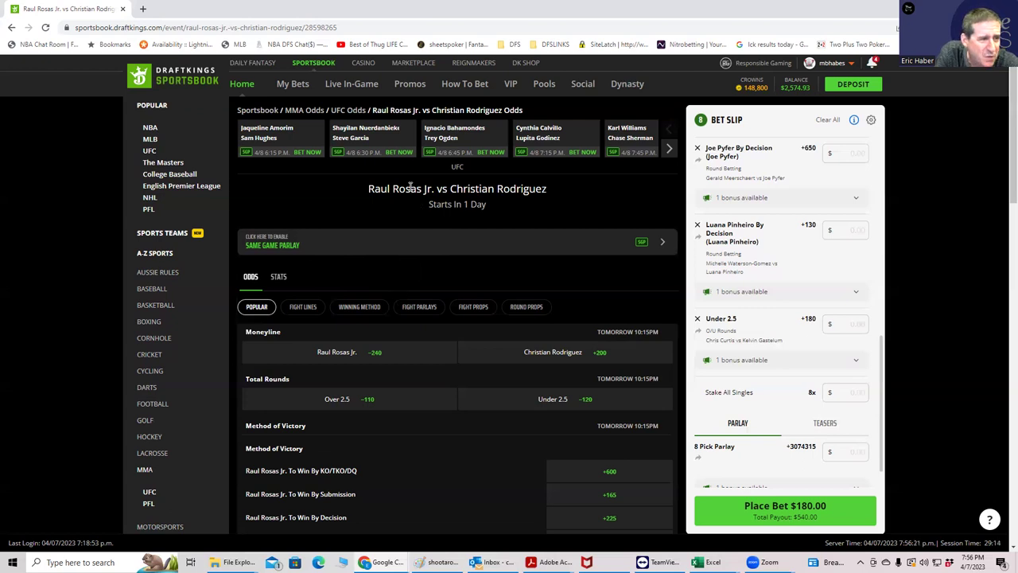
pyautogui.click(526, 306)
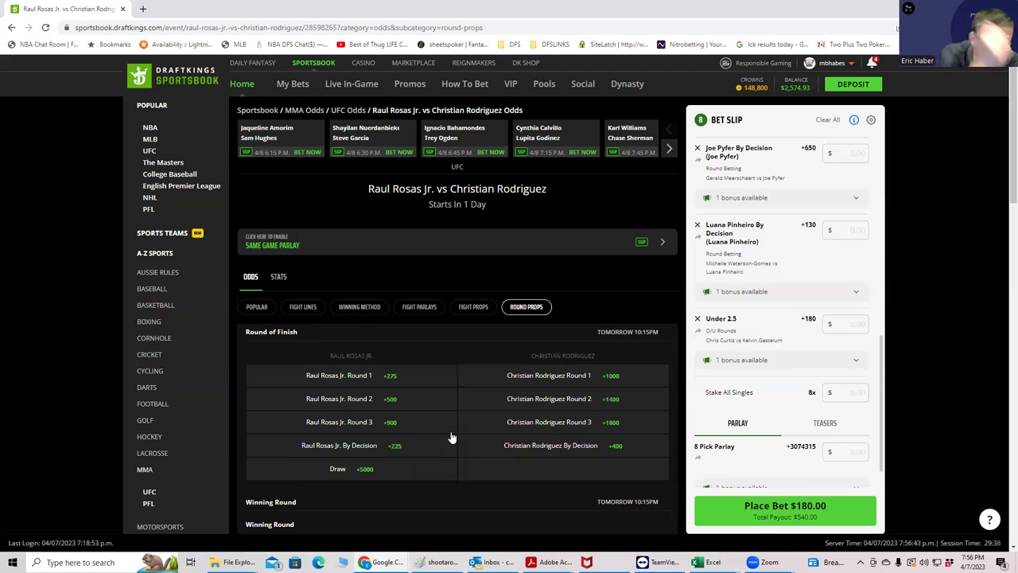
pyautogui.click(354, 446)
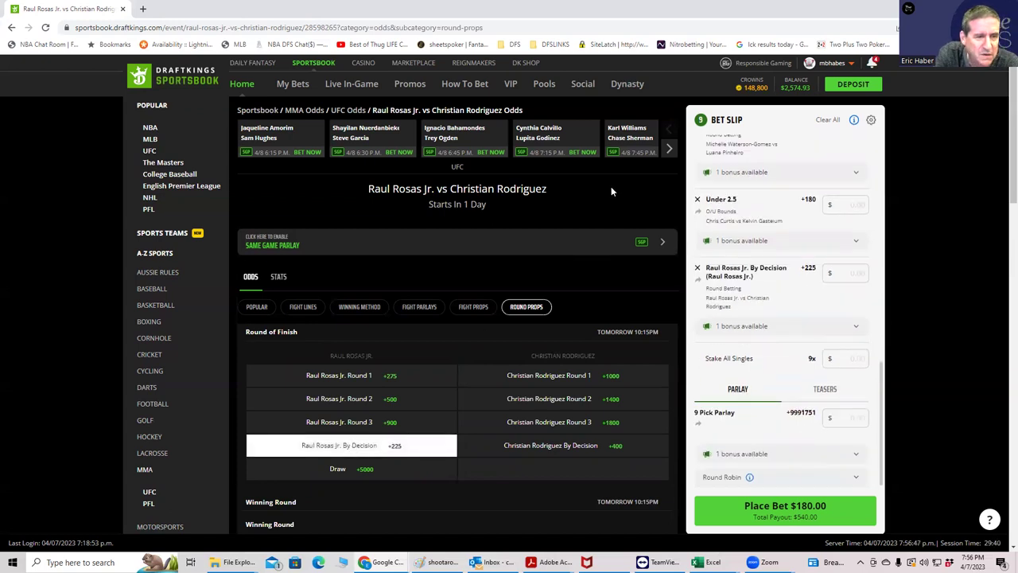
# Add Kevin Holland By Decision from the round props of the Kevin Holland vs Santiago Ponzinibbio fight to the bet slip.
pyautogui.click(670, 150)
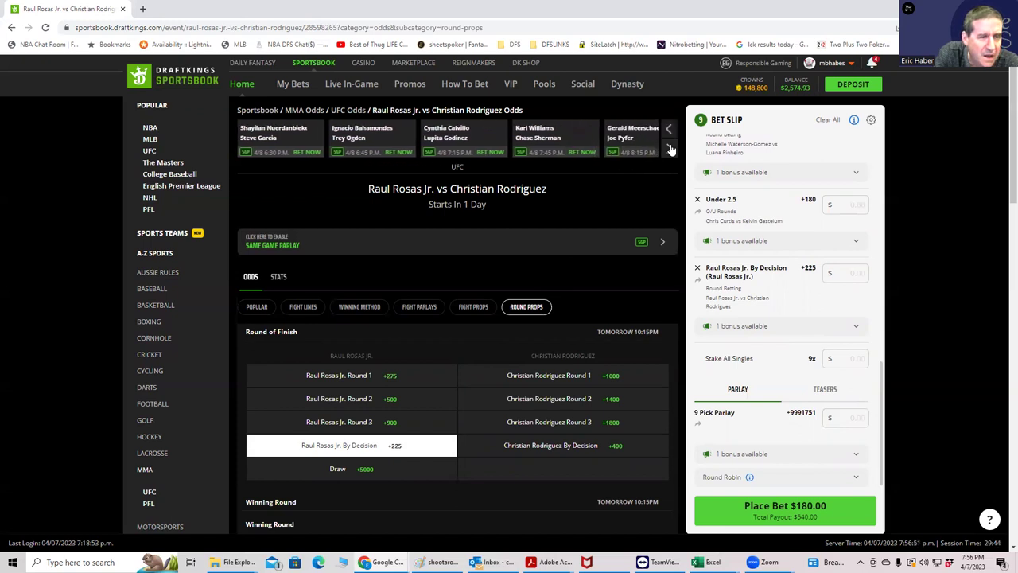
pyautogui.click(671, 150)
pyautogui.click(671, 149)
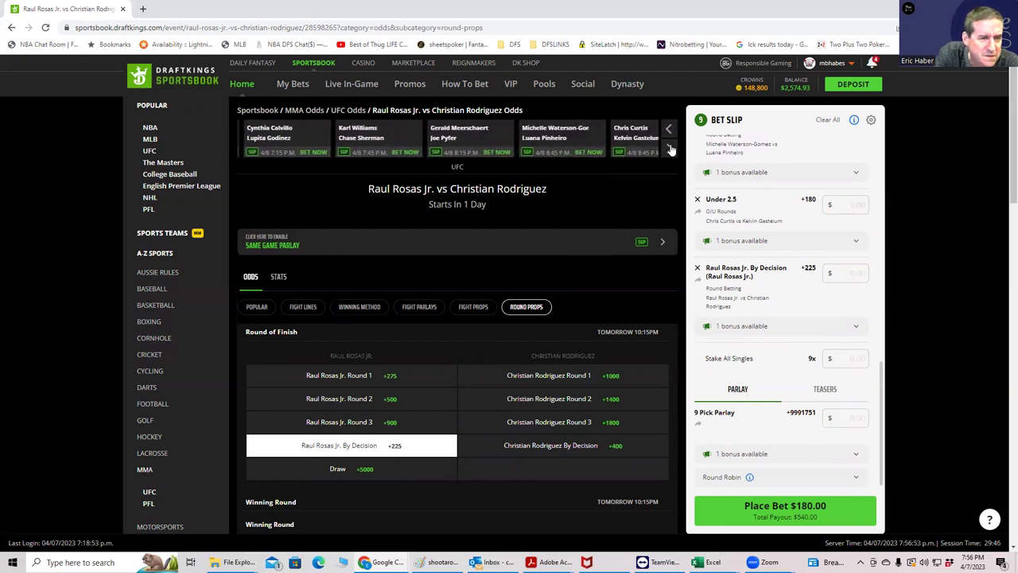
pyautogui.click(670, 150)
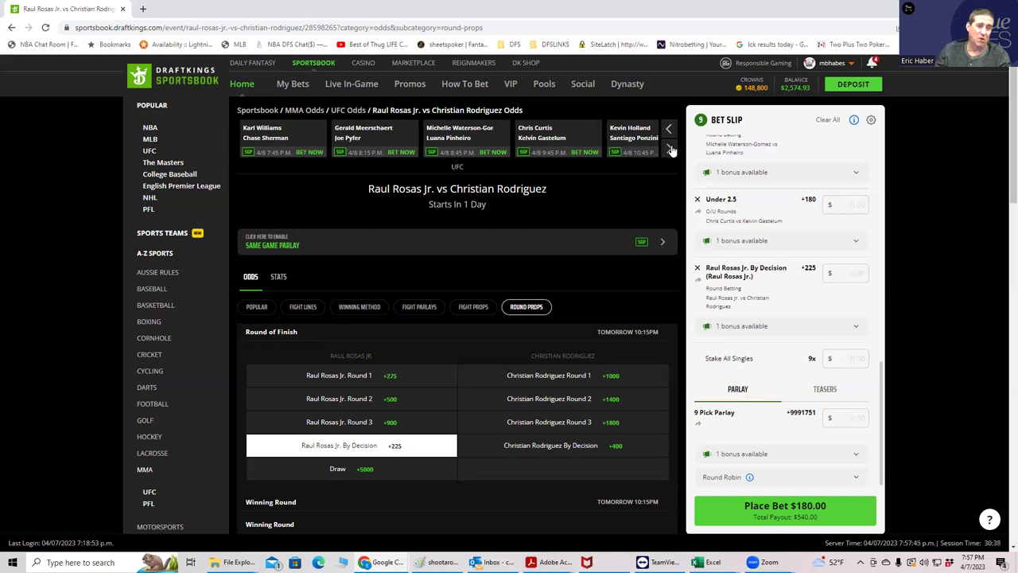
pyautogui.click(614, 132)
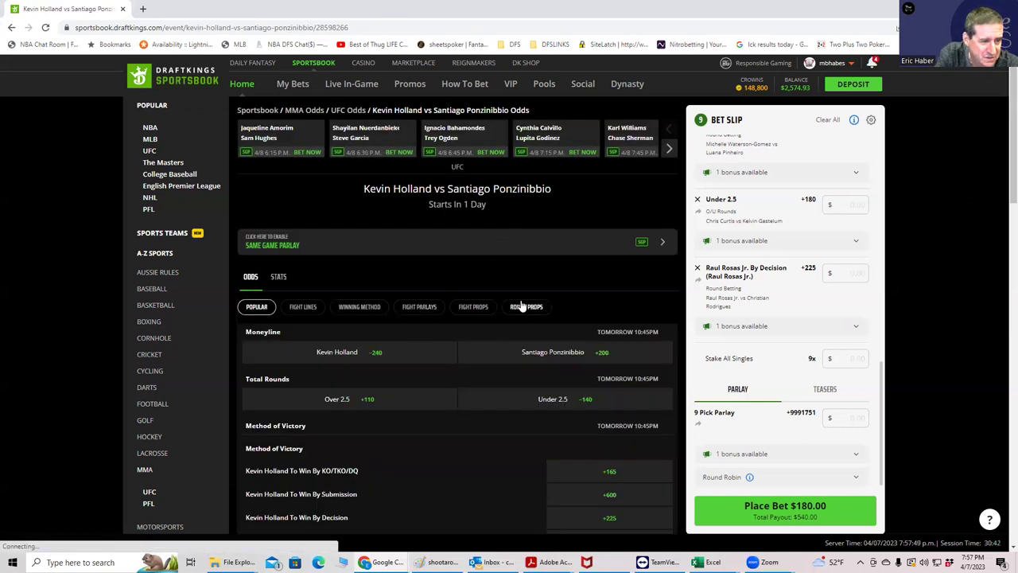
pyautogui.click(516, 315)
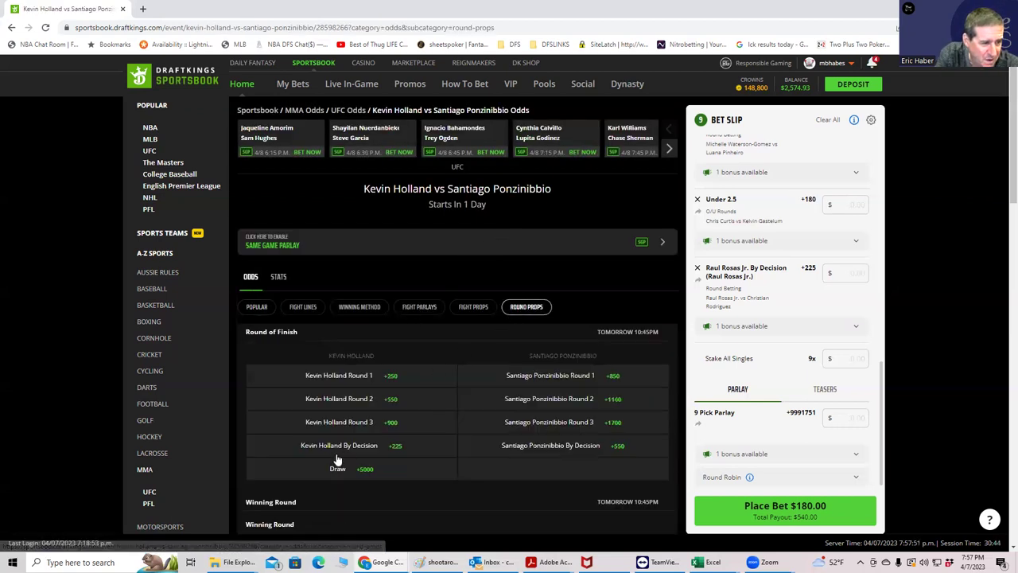
pyautogui.click(366, 445)
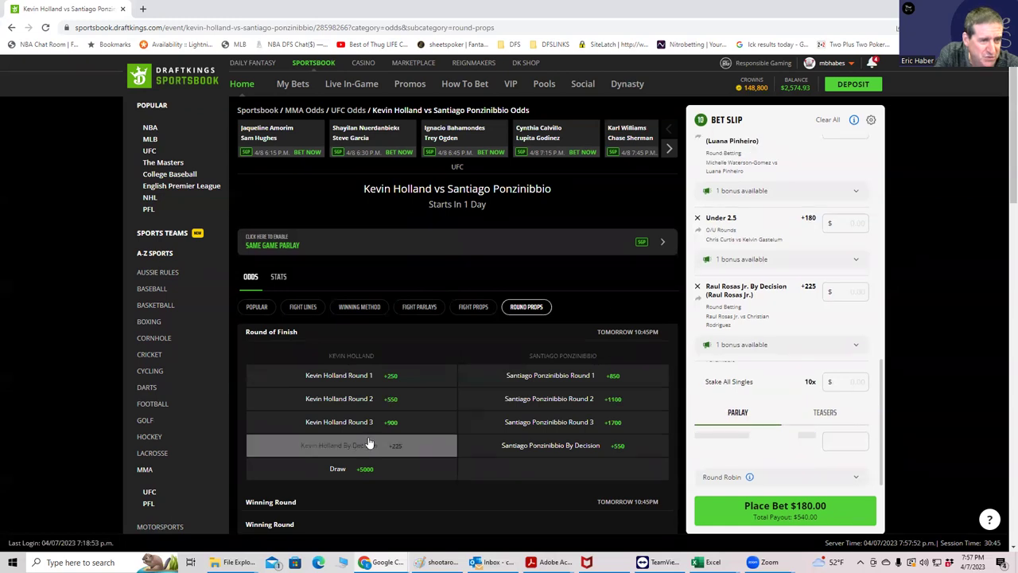
# Add the double-chance bet Rob Font to Win by KO/TKO/DQ or Submission from the Rob Font vs Adrian Yanez fight to the bet slip.
pyautogui.click(669, 149)
pyautogui.click(669, 149)
pyautogui.click(669, 148)
pyautogui.click(669, 149)
pyautogui.click(669, 149)
pyautogui.click(669, 149)
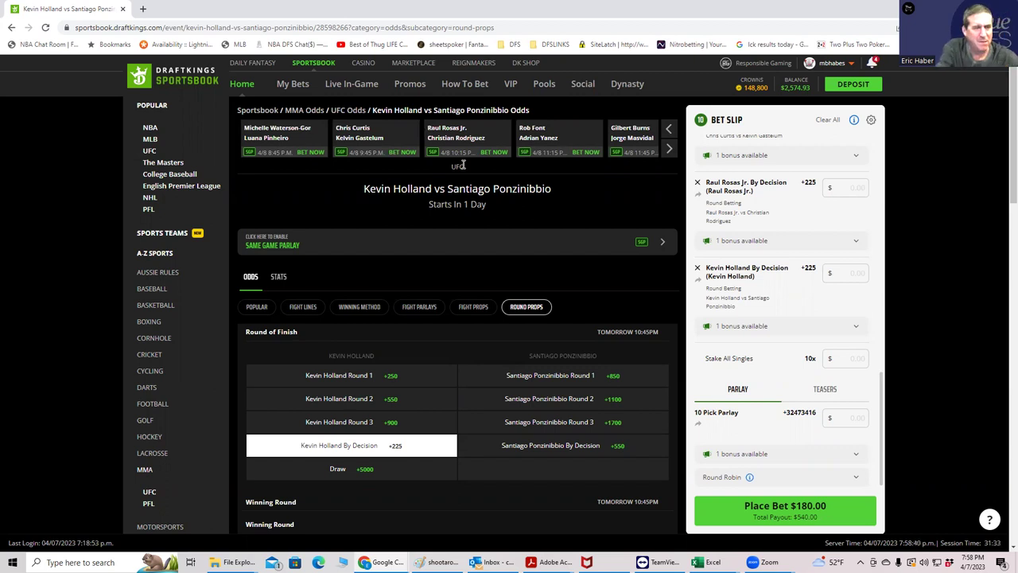
pyautogui.click(533, 132)
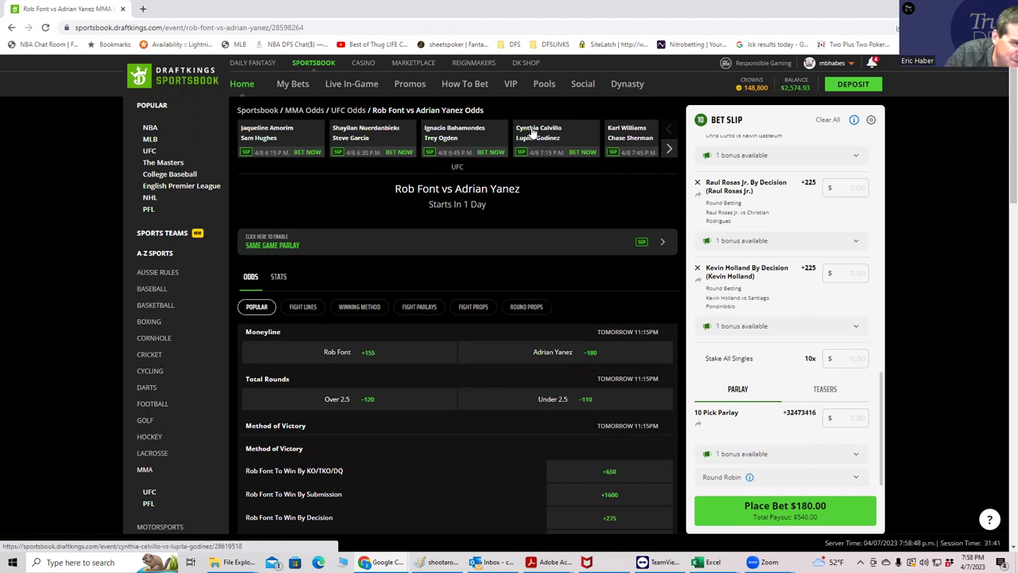
pyautogui.click(360, 307)
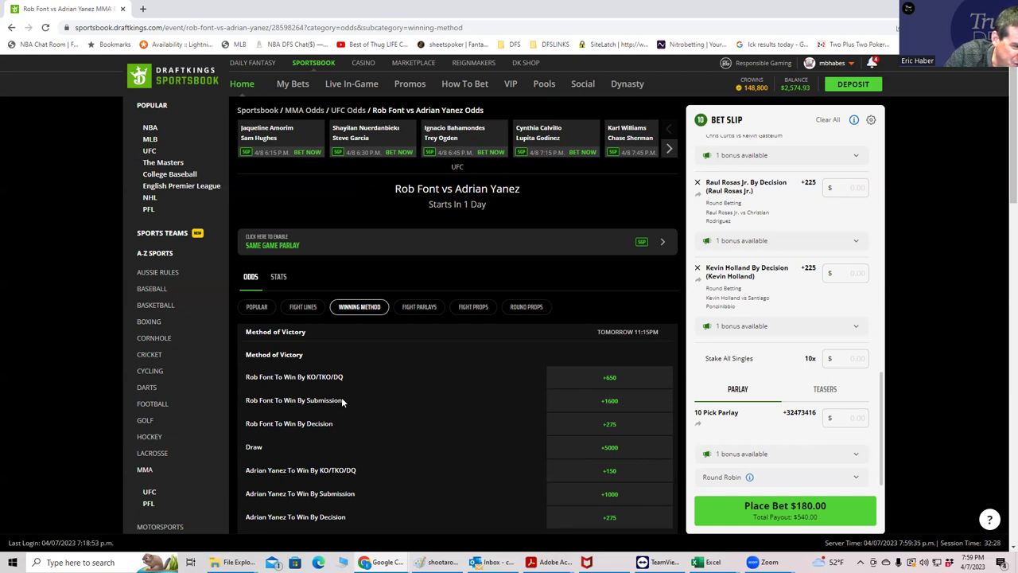
pyautogui.click(525, 307)
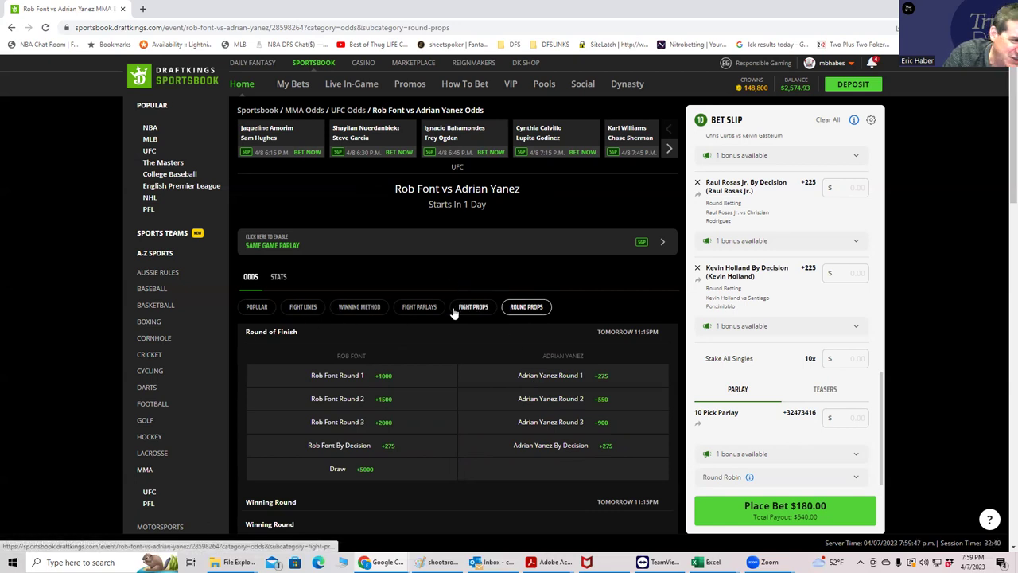
pyautogui.click(347, 307)
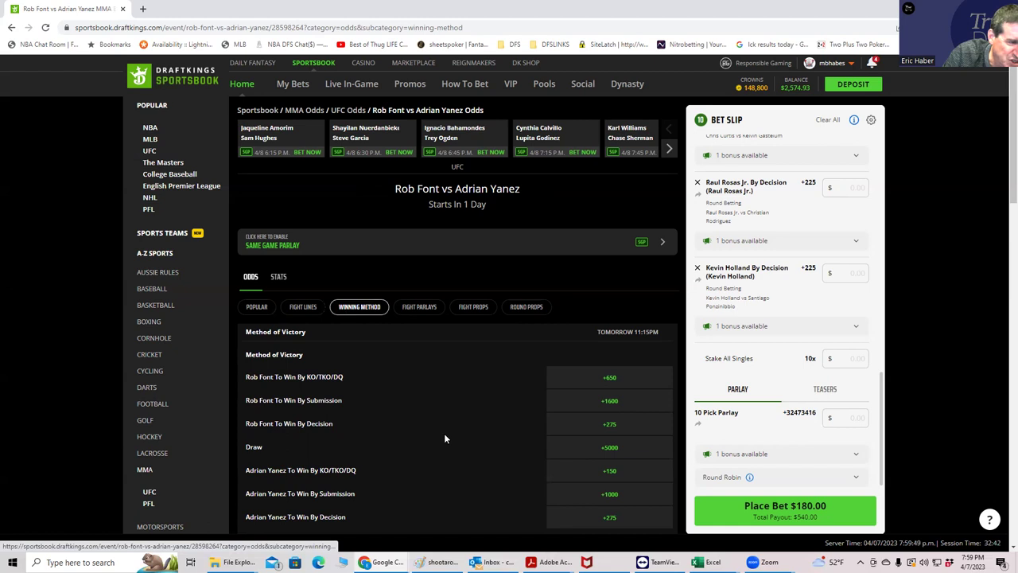
pyautogui.scroll(-2, 444, 433)
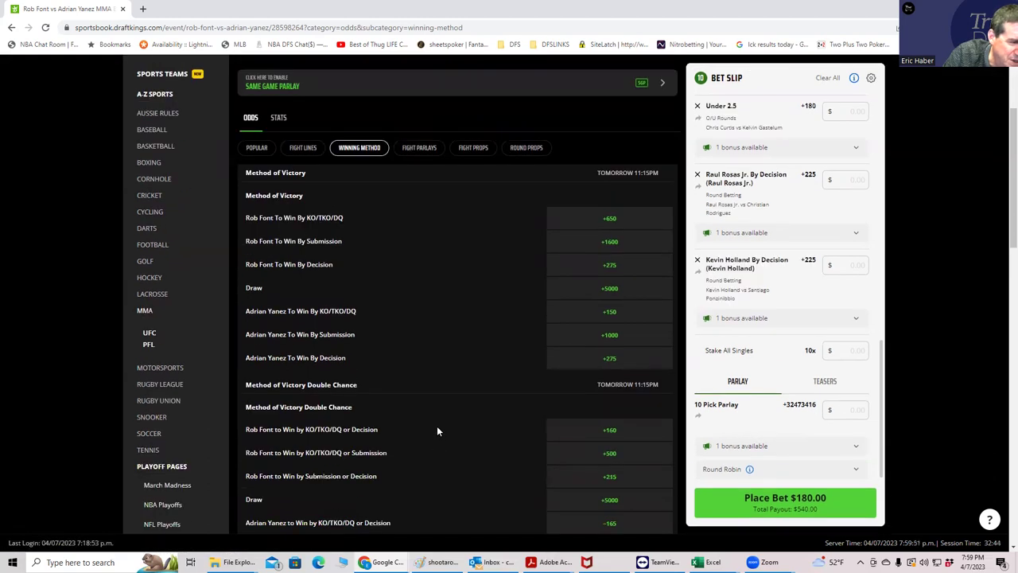
pyautogui.scroll(-1, 436, 432)
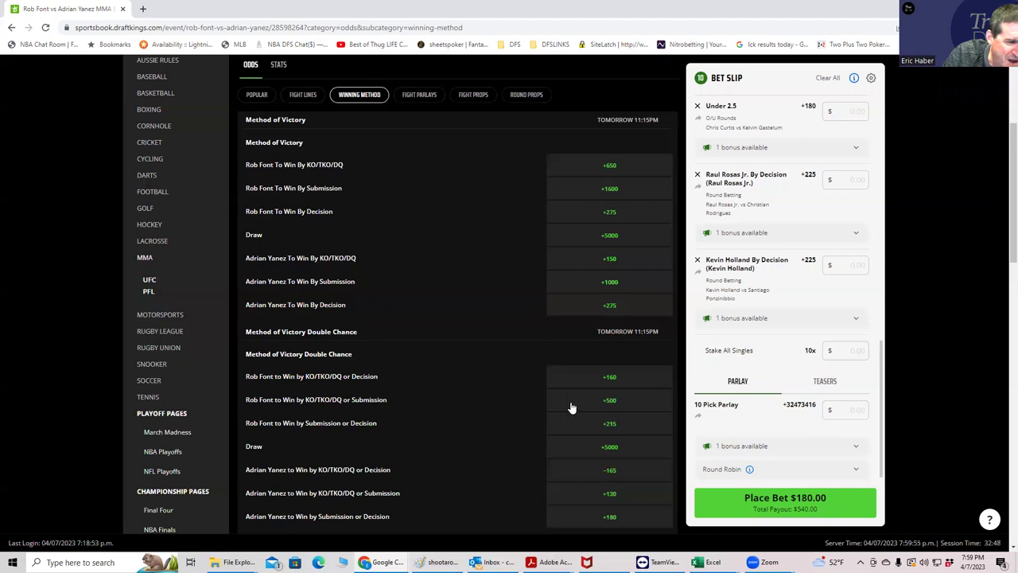
pyautogui.click(619, 403)
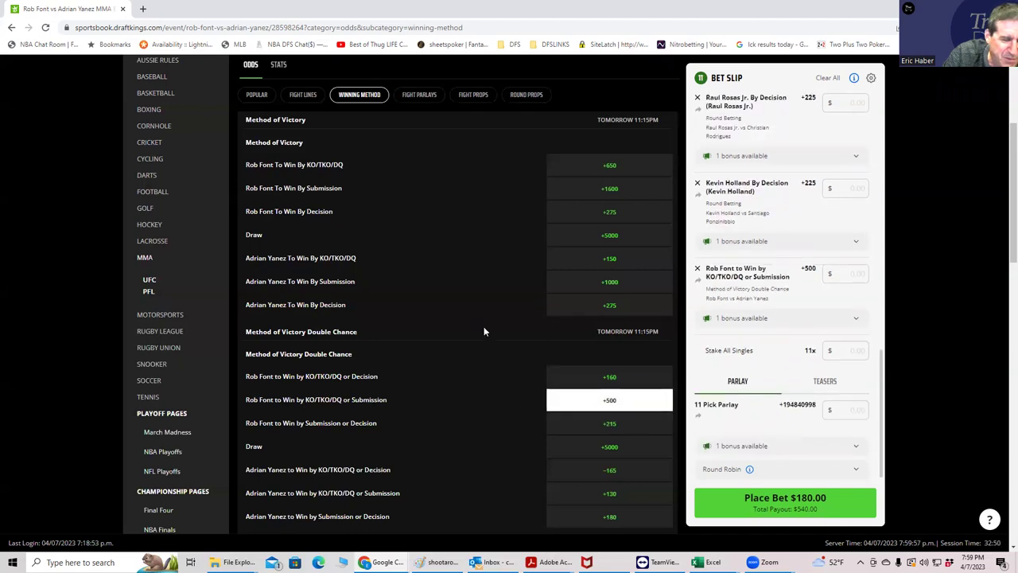
# Add the Jorge Masvidal moneyline from the Gilbert Burns vs Jorge Masvidal fight to the bet slip.
pyautogui.scroll(4, 490, 314)
pyautogui.click(670, 151)
pyautogui.click(671, 151)
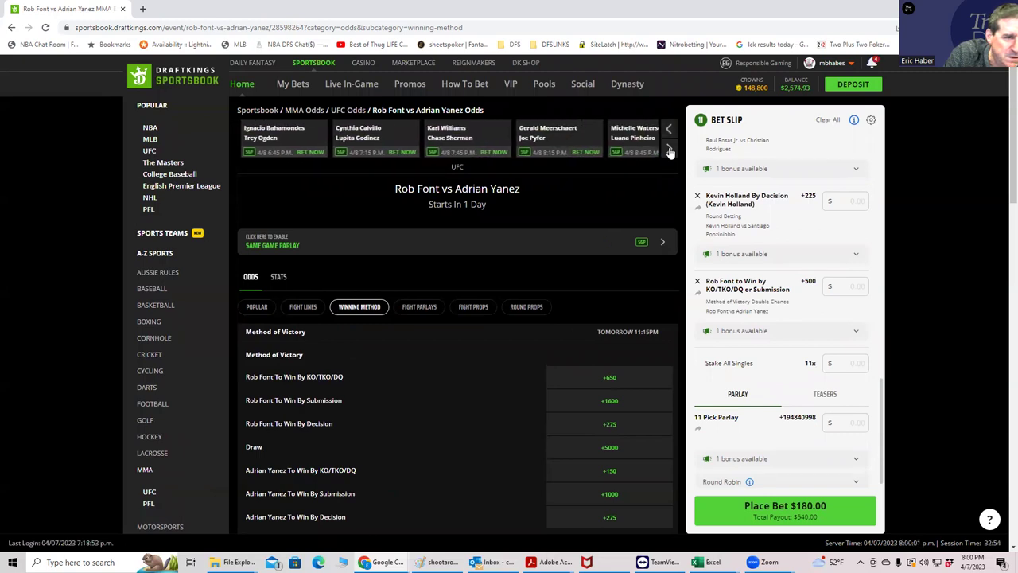
pyautogui.click(670, 152)
pyautogui.click(671, 152)
pyautogui.click(670, 151)
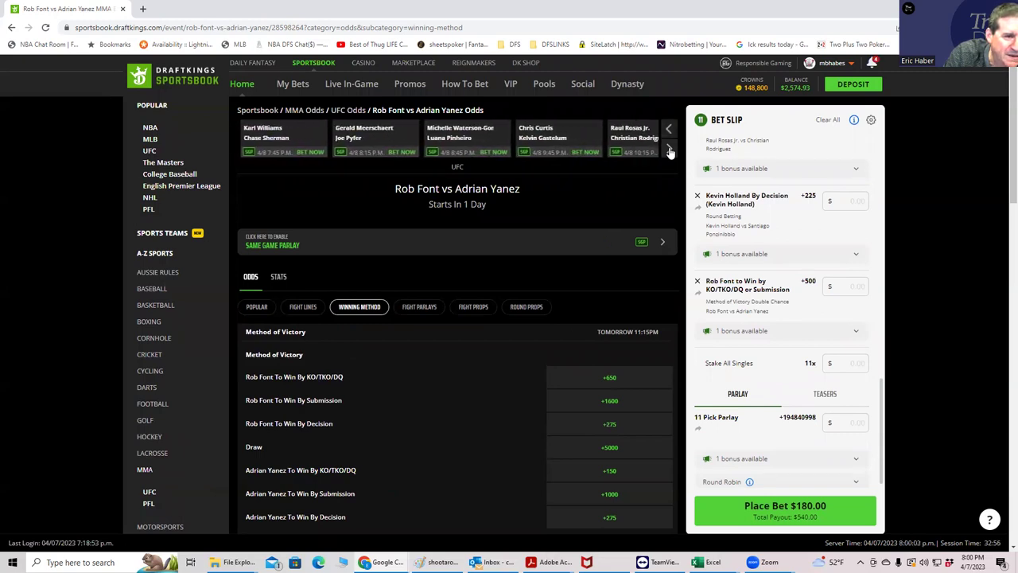
pyautogui.click(670, 151)
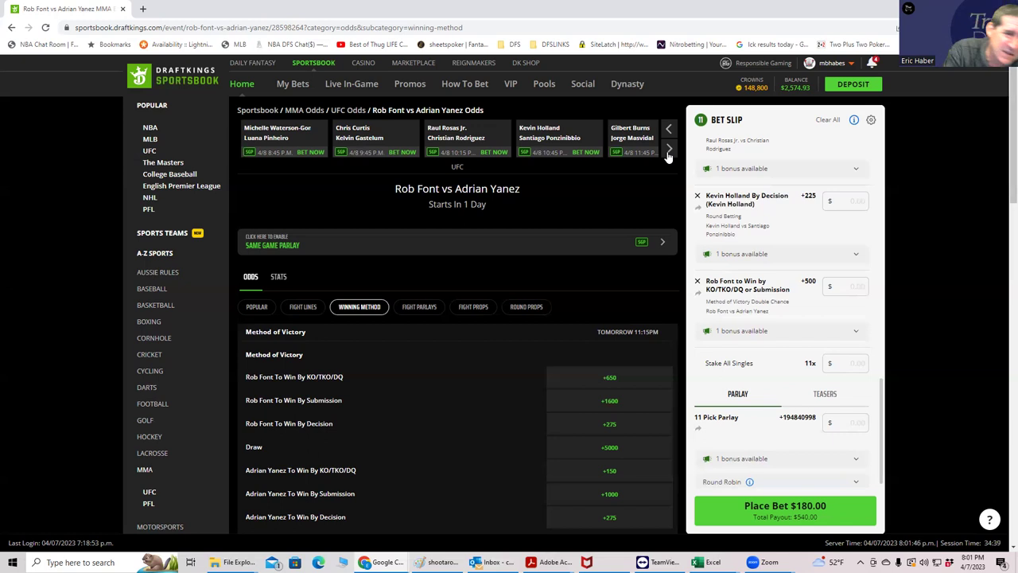
pyautogui.click(628, 134)
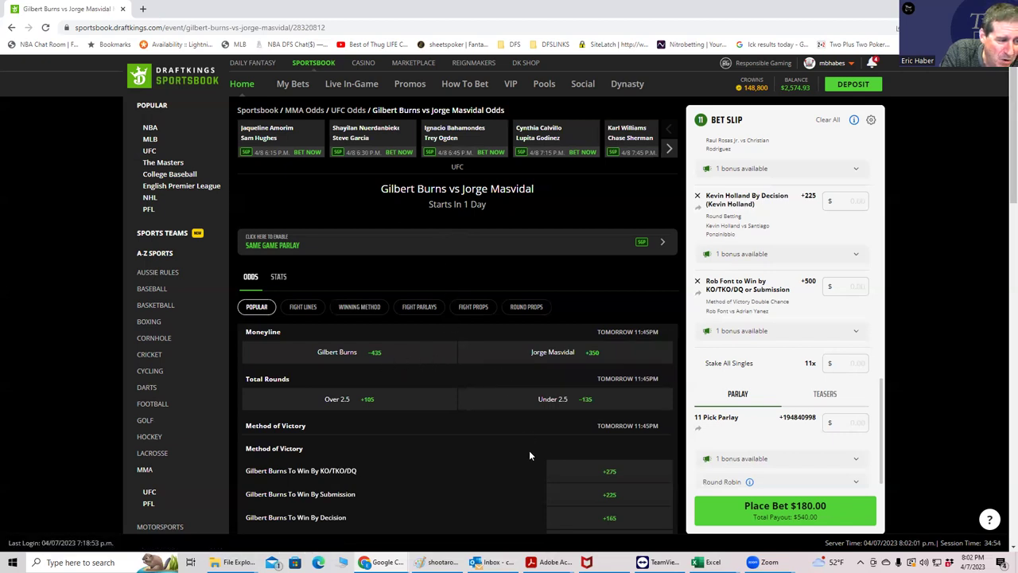
pyautogui.scroll(-1, 530, 455)
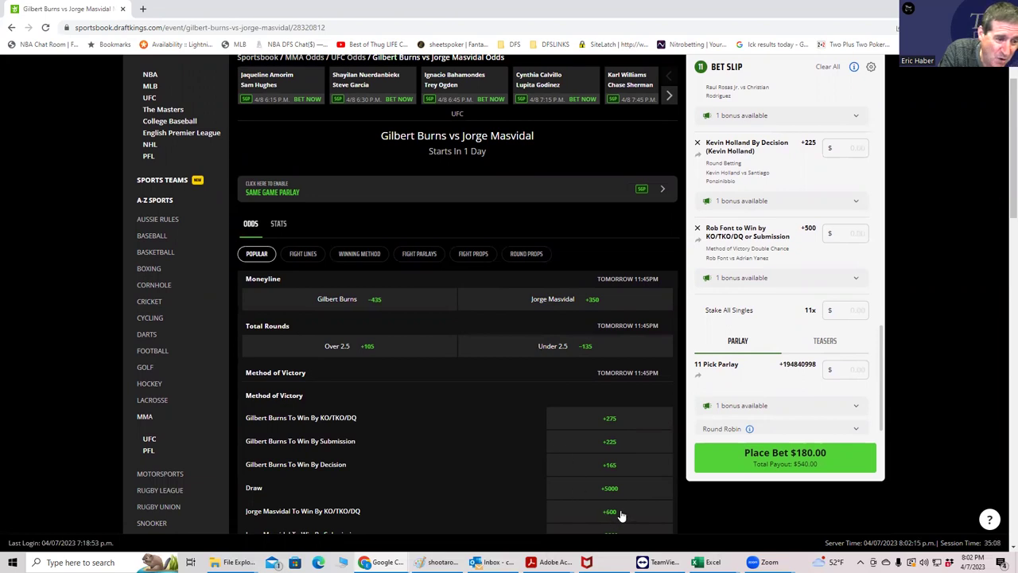
pyautogui.scroll(-1, 618, 514)
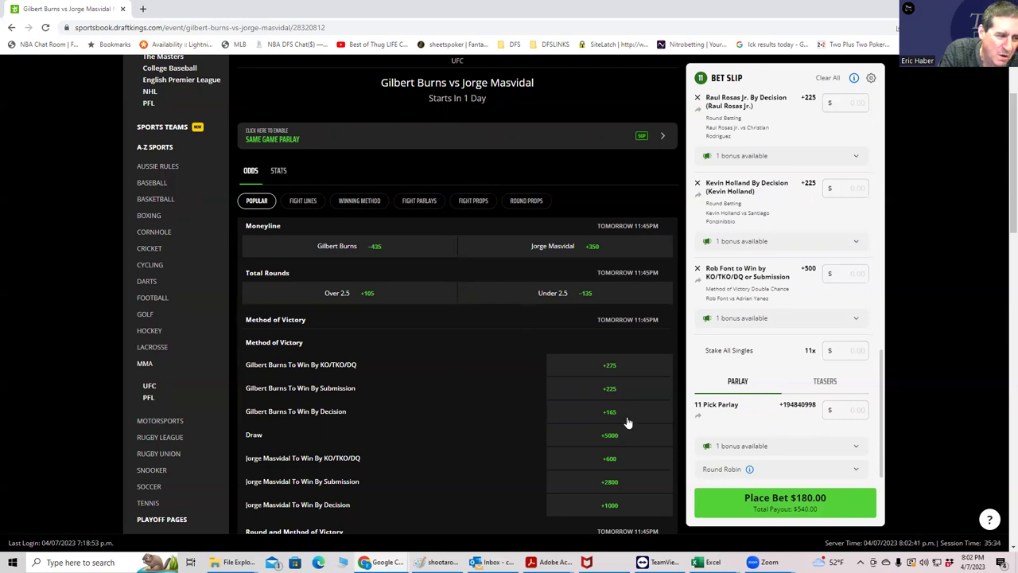
pyautogui.click(555, 249)
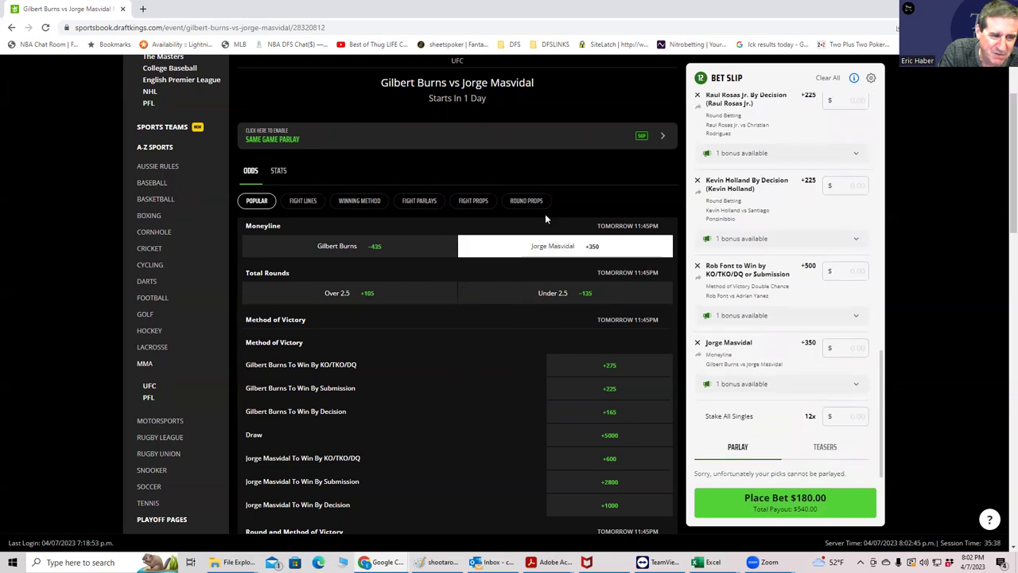
# Open the odds page of the Alex Pereira vs Israel Adesanya fight from the list of UFC fights.
pyautogui.scroll(2, 534, 183)
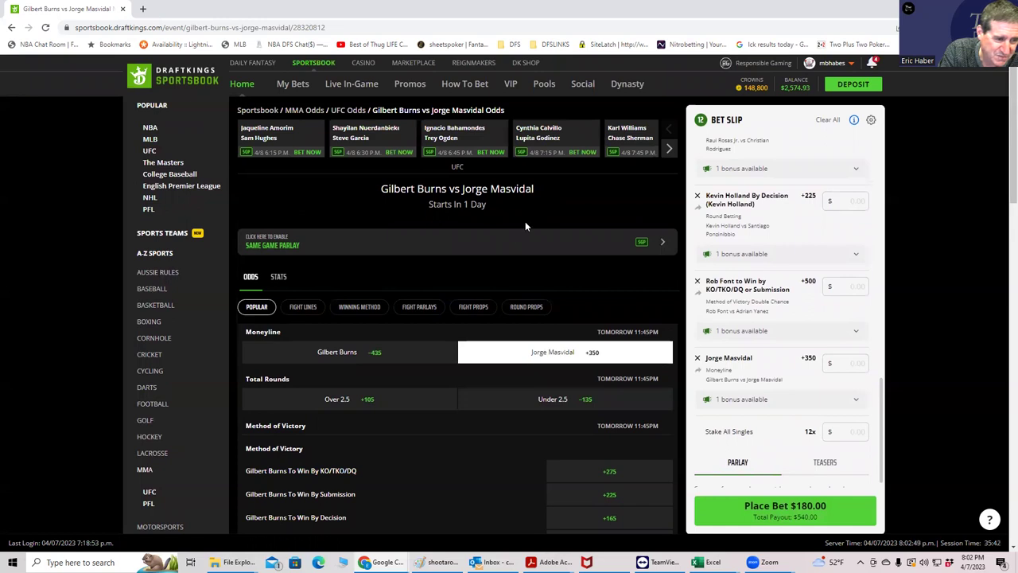
pyautogui.click(672, 153)
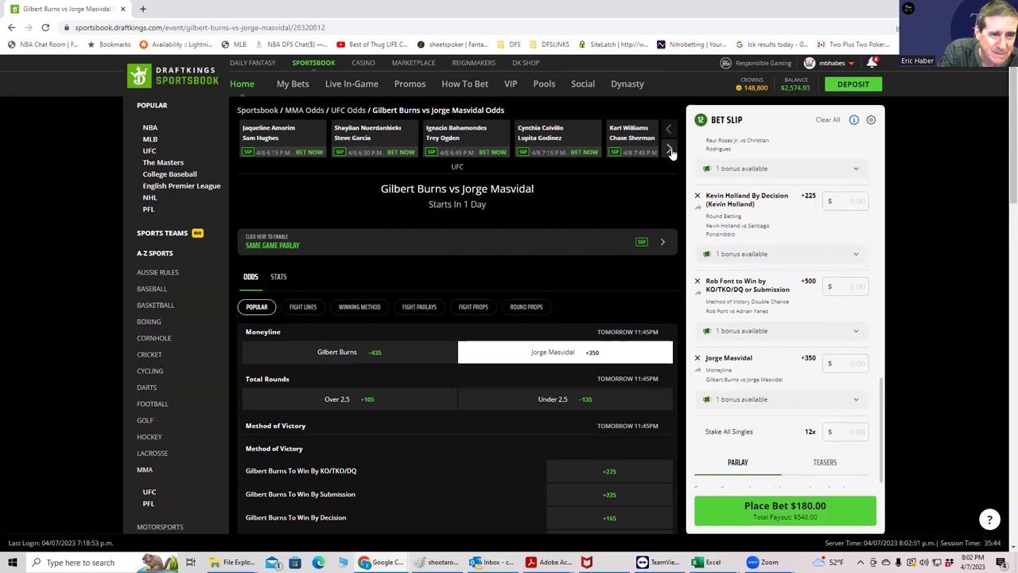
pyautogui.click(672, 154)
pyautogui.click(672, 153)
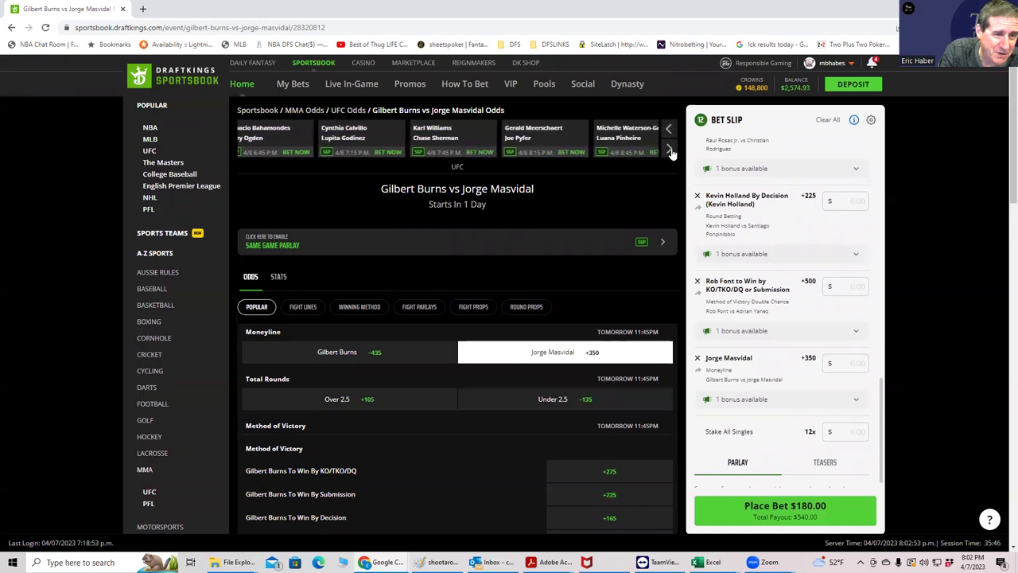
pyautogui.click(672, 153)
pyautogui.click(673, 153)
pyautogui.click(672, 153)
pyautogui.click(672, 153)
pyautogui.click(672, 152)
pyautogui.click(672, 152)
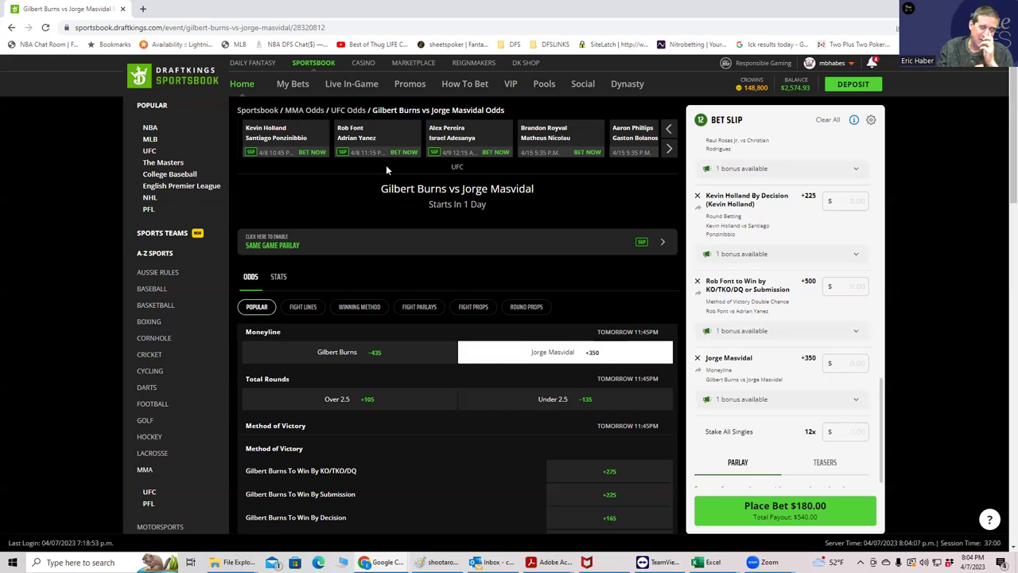
pyautogui.click(455, 141)
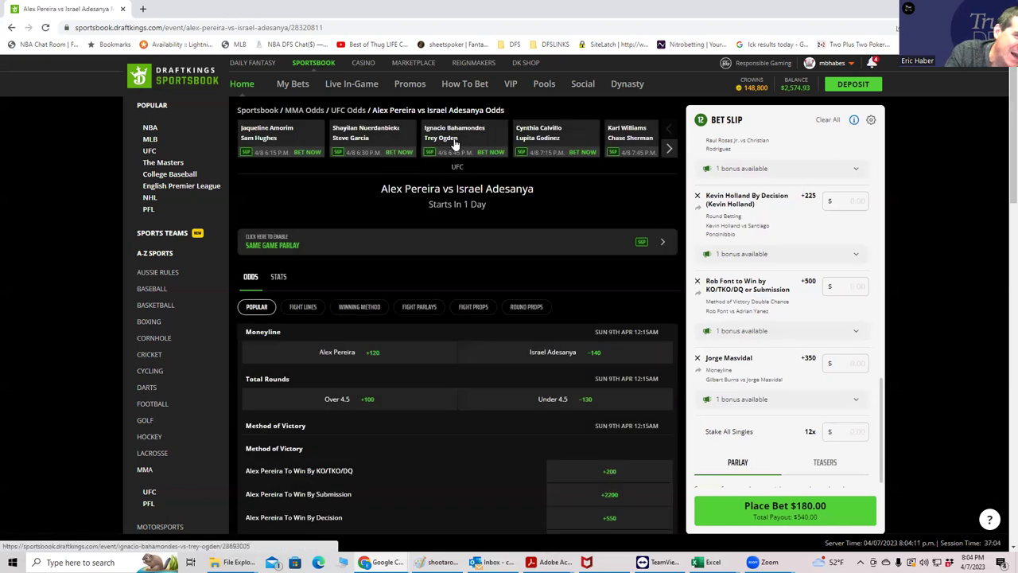
# Add Israel Adesanya Round 4 from the round props of the Alex Pereira vs Israel Adesanya fight to the bet slip.
pyautogui.scroll(-1, 459, 443)
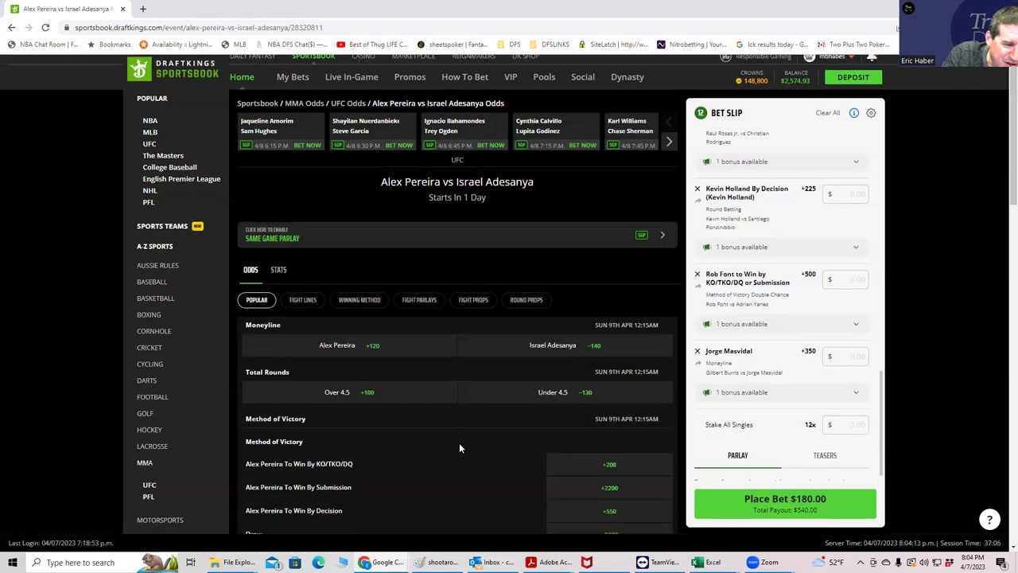
pyautogui.scroll(-1, 459, 448)
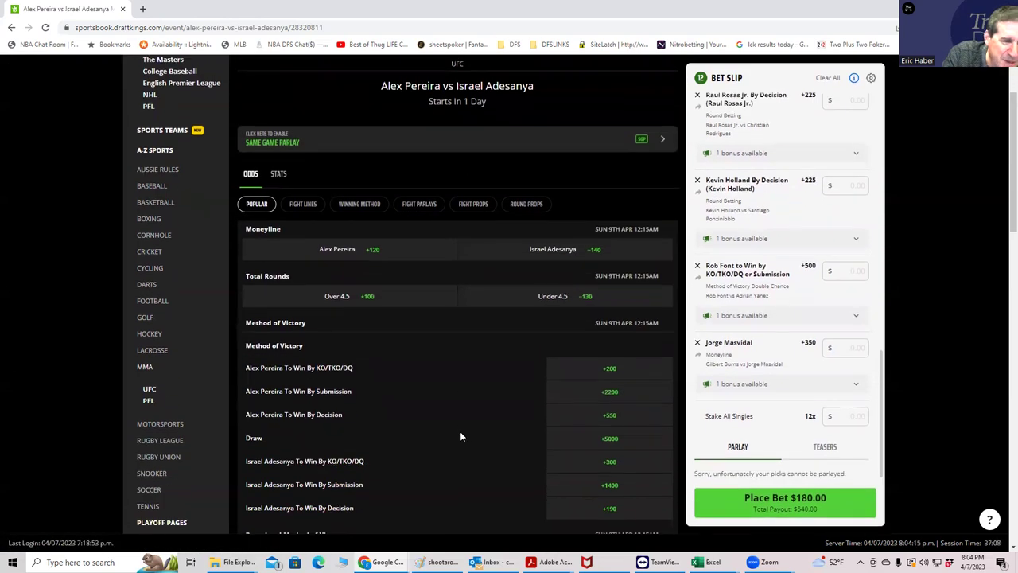
pyautogui.scroll(1, 460, 434)
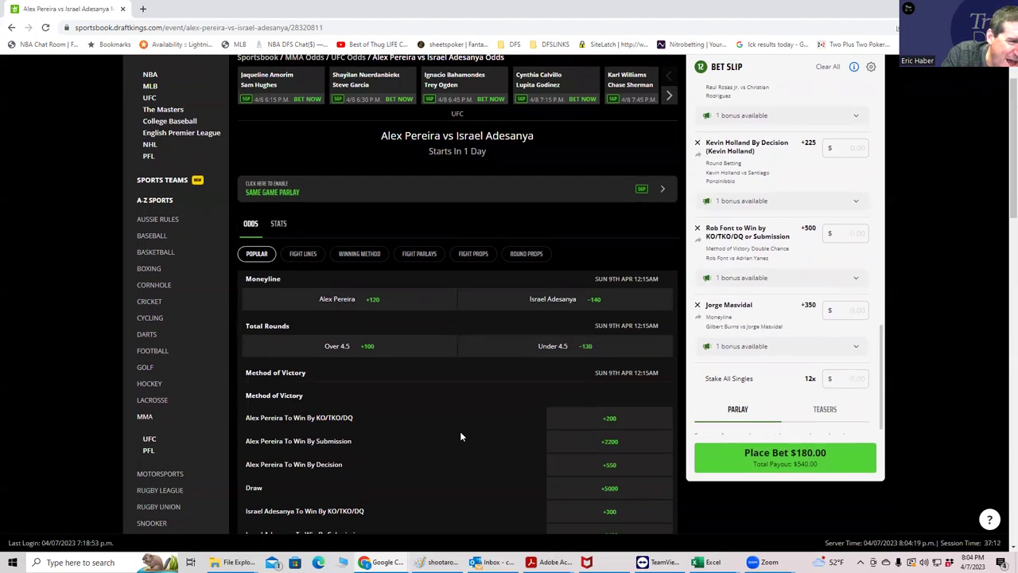
pyautogui.click(517, 255)
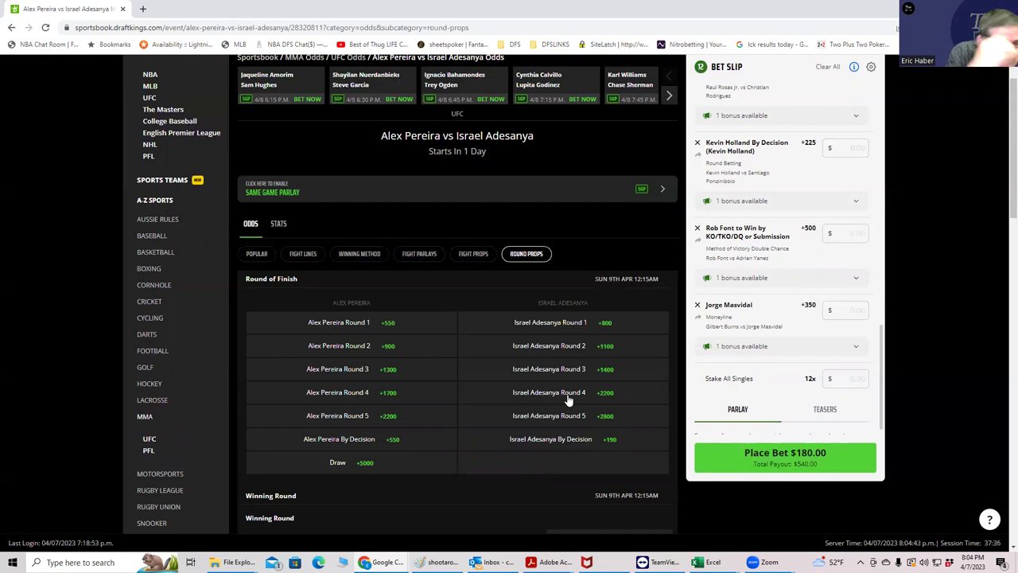
pyautogui.click(365, 255)
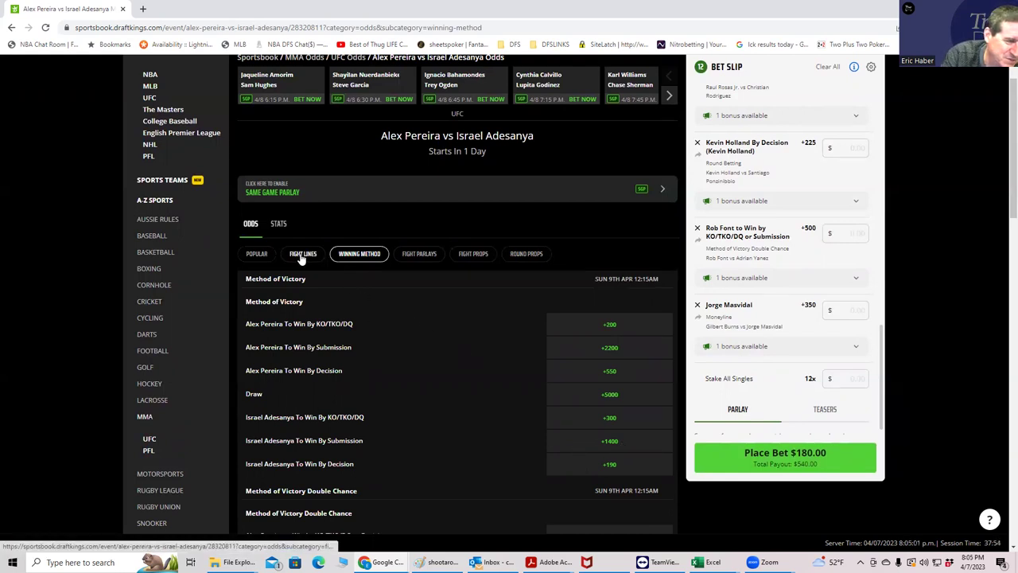
pyautogui.click(535, 260)
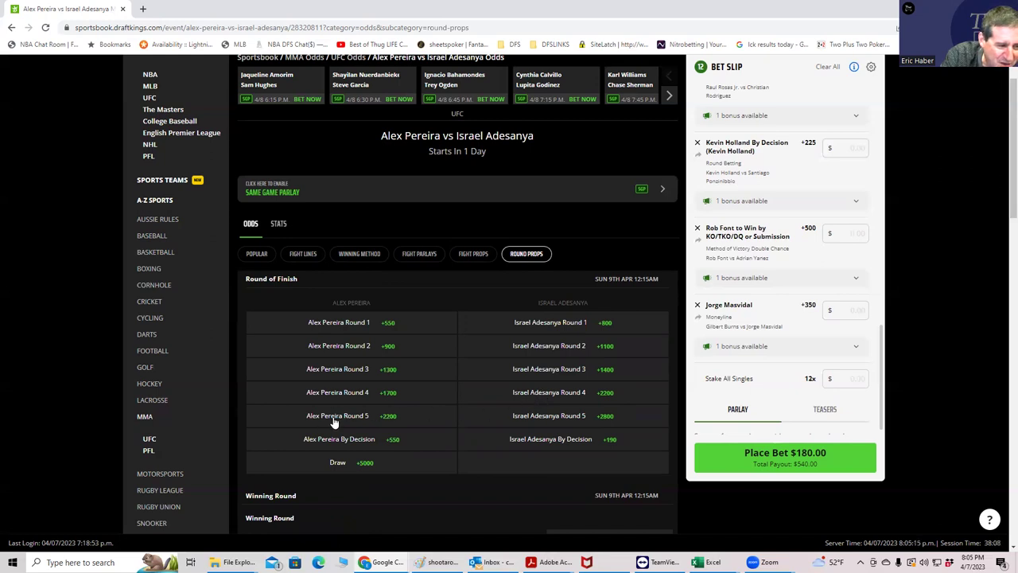
pyautogui.click(542, 396)
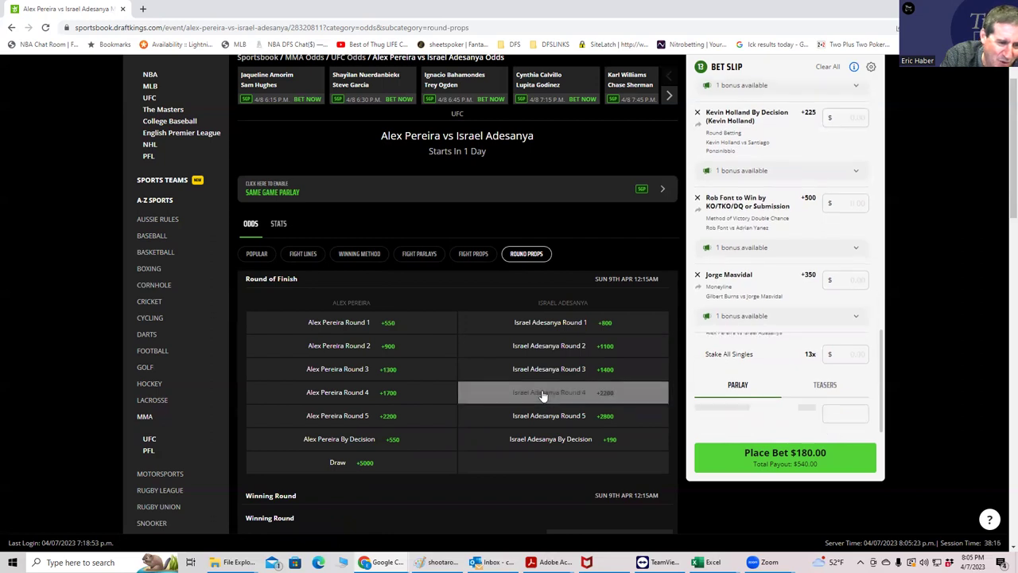
# Review all the single bets in the bet slip, from Jaqueline Amorim To Win By Decision down to Israel Adesanya Round 4.
pyautogui.click(854, 371)
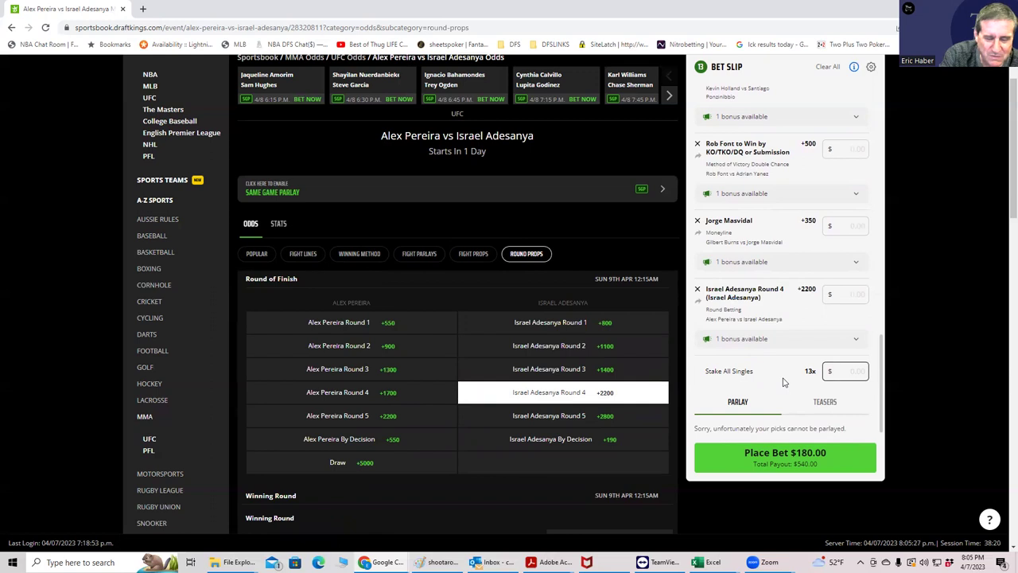
pyautogui.moveTo(881, 382); pyautogui.dragTo(899, 85)
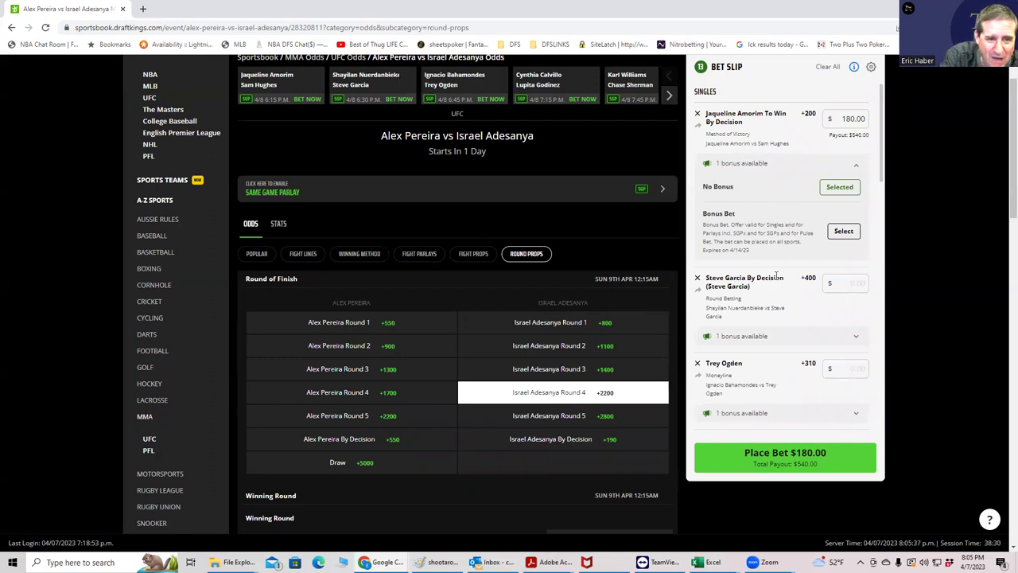
pyautogui.moveTo(888, 168); pyautogui.dragTo(890, 228)
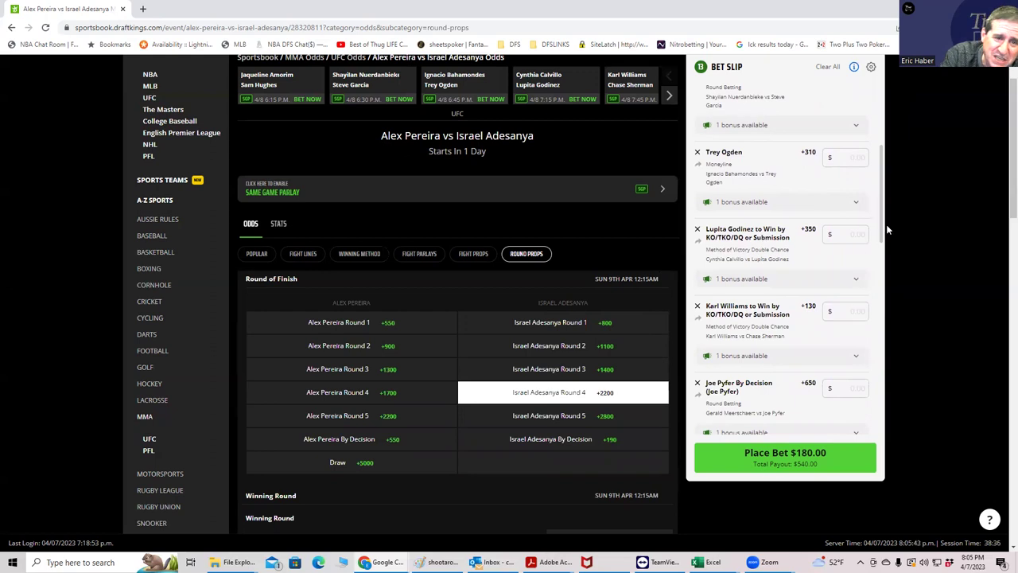
pyautogui.moveTo(881, 229); pyautogui.dragTo(879, 252)
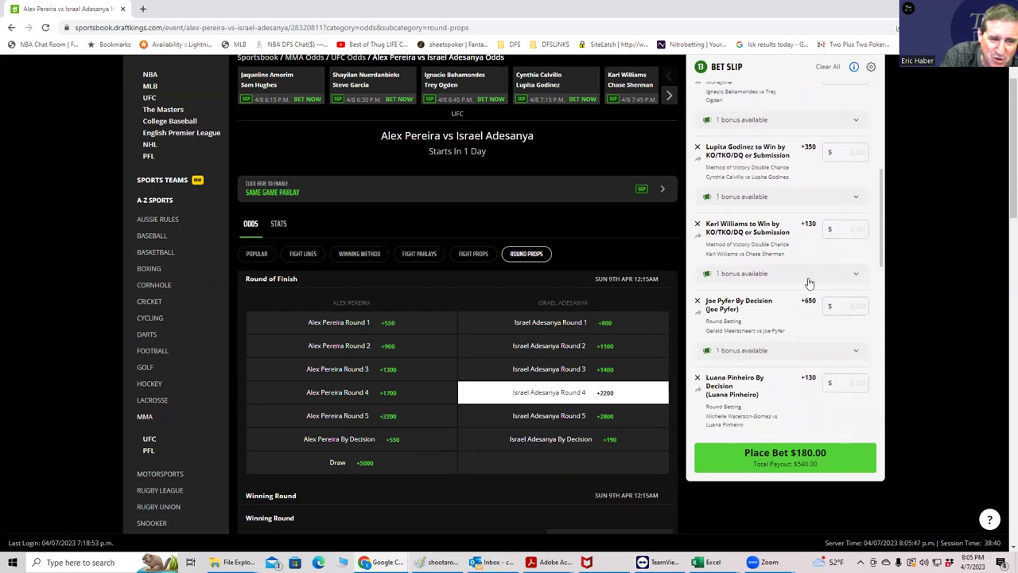
pyautogui.moveTo(883, 271); pyautogui.dragTo(878, 315)
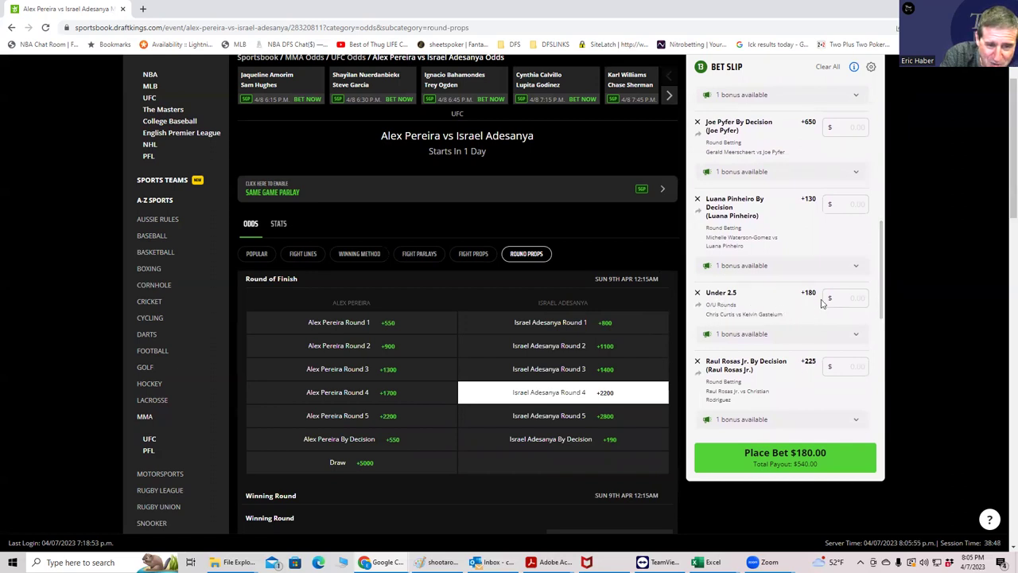
pyautogui.moveTo(883, 274); pyautogui.dragTo(875, 333)
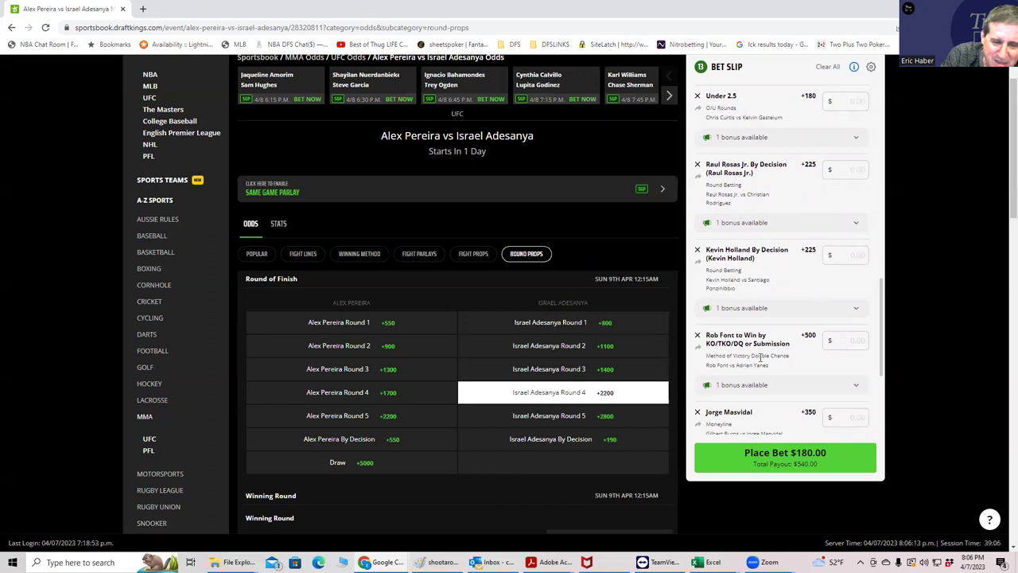
pyautogui.moveTo(883, 355); pyautogui.dragTo(880, 383)
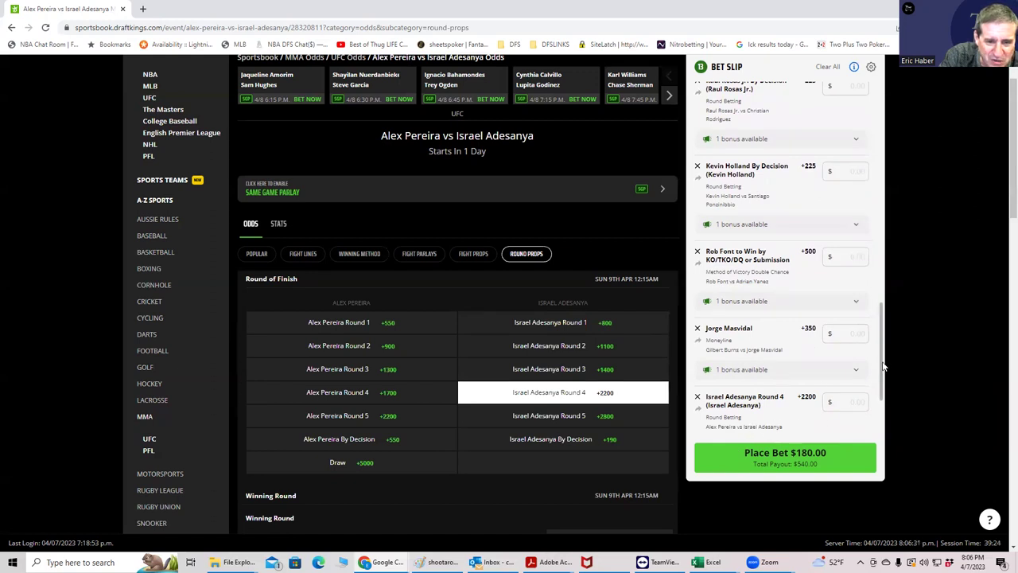
# Set the stake for all singles in the bet slip to $180.
pyautogui.scroll(-2, 883, 358)
pyautogui.click(852, 370)
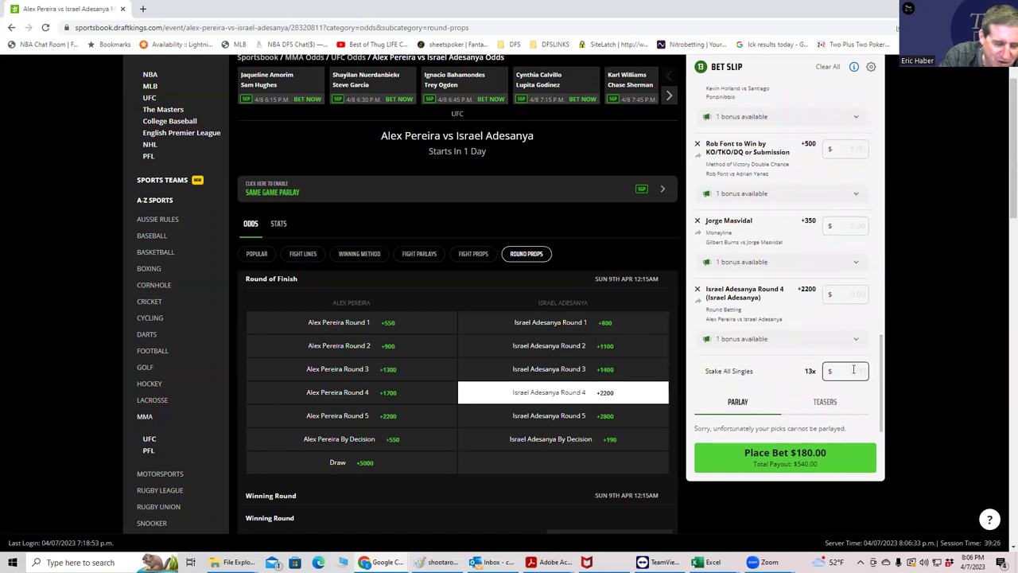
pyautogui.write('180')
pyautogui.click(800, 389)
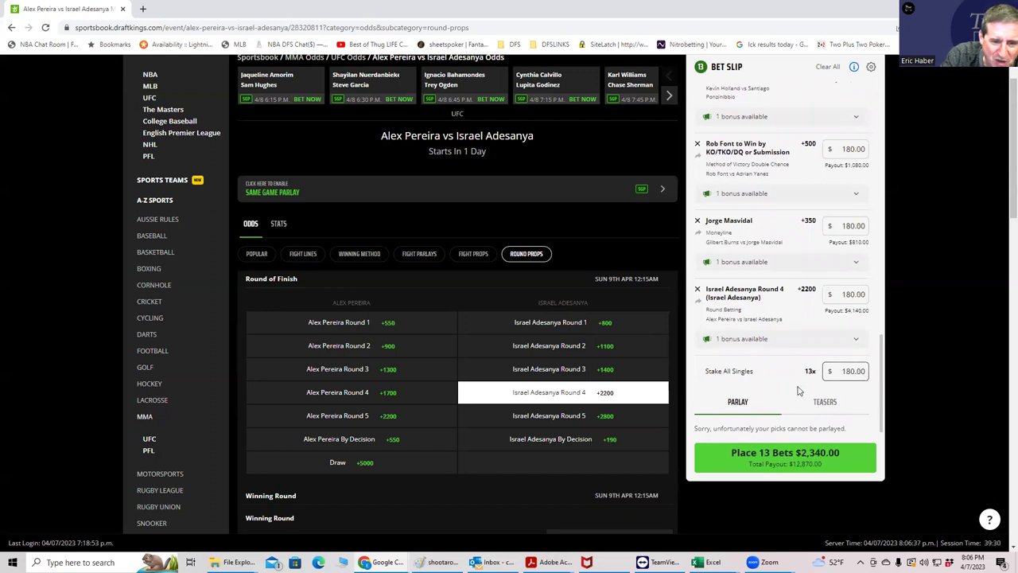